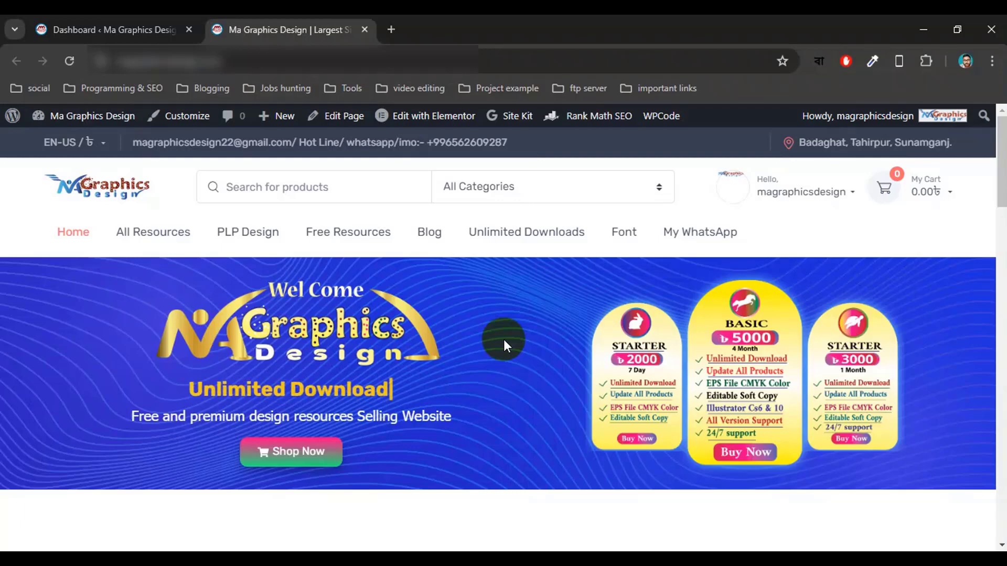
# From the WordPress dashboard, search the plugin directory for 'ad inserter'.
pyautogui.scroll(-3, 90, 412)
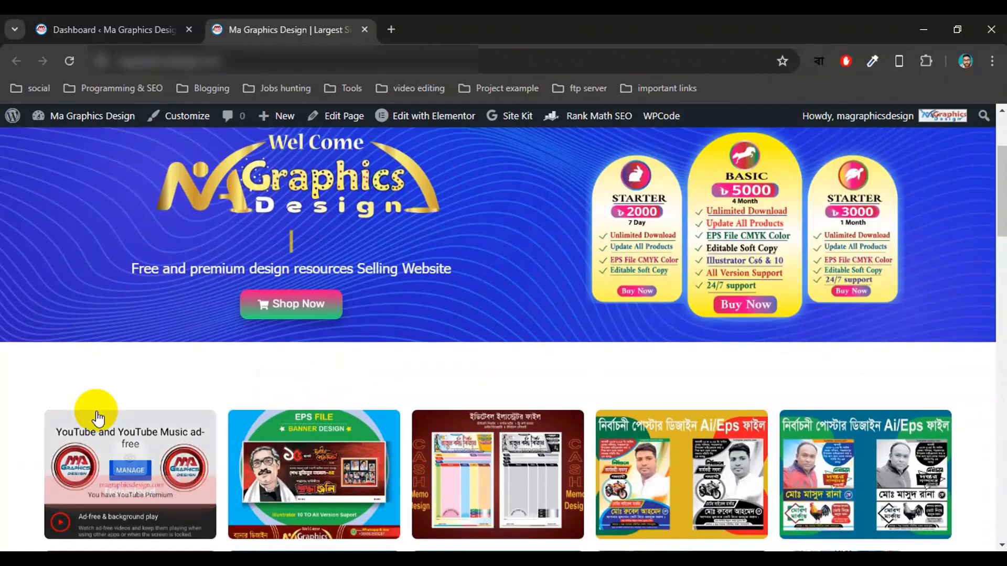
pyautogui.scroll(-4, 15, 435)
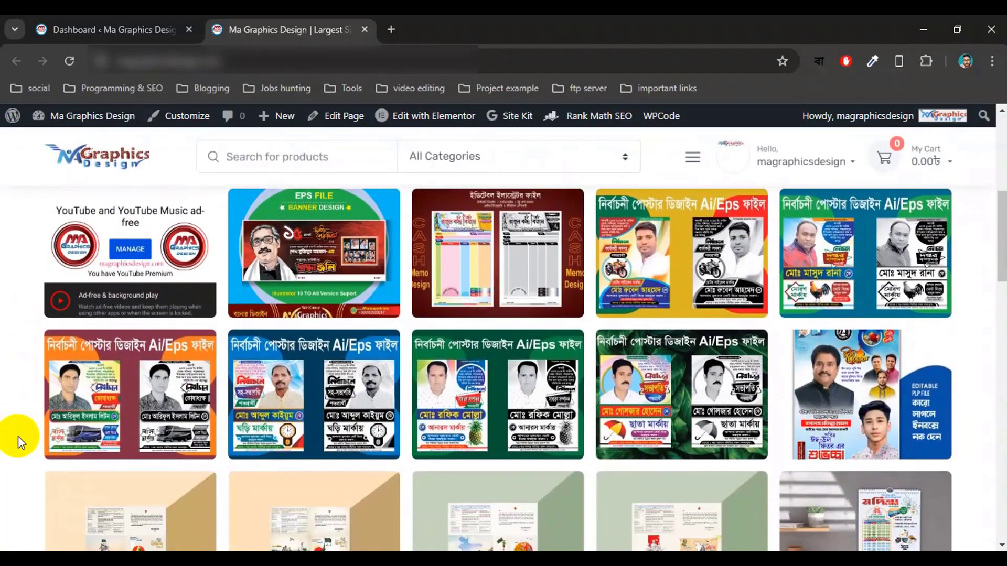
pyautogui.scroll(7, 18, 436)
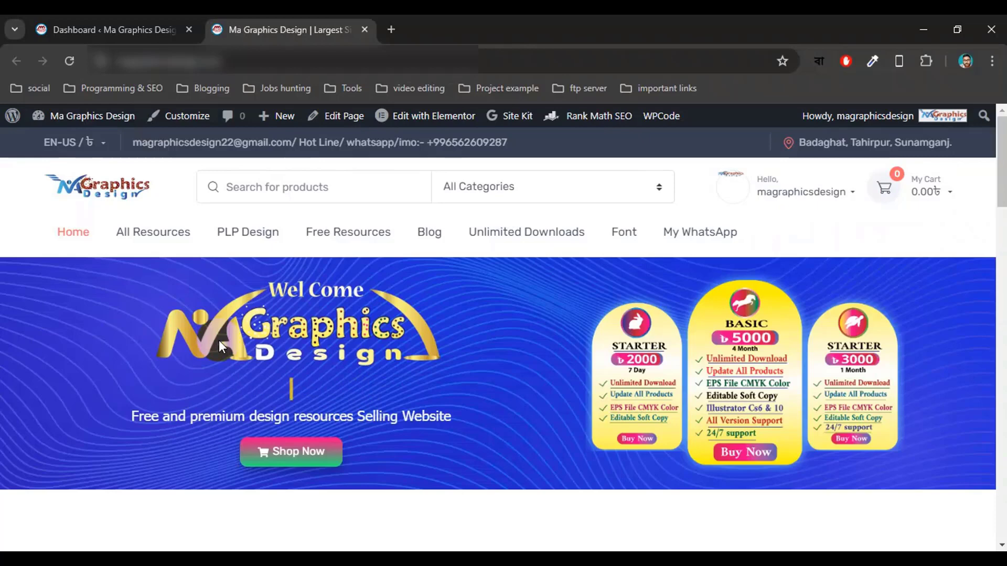
pyautogui.click(146, 21)
pyautogui.scroll(-7, 218, 327)
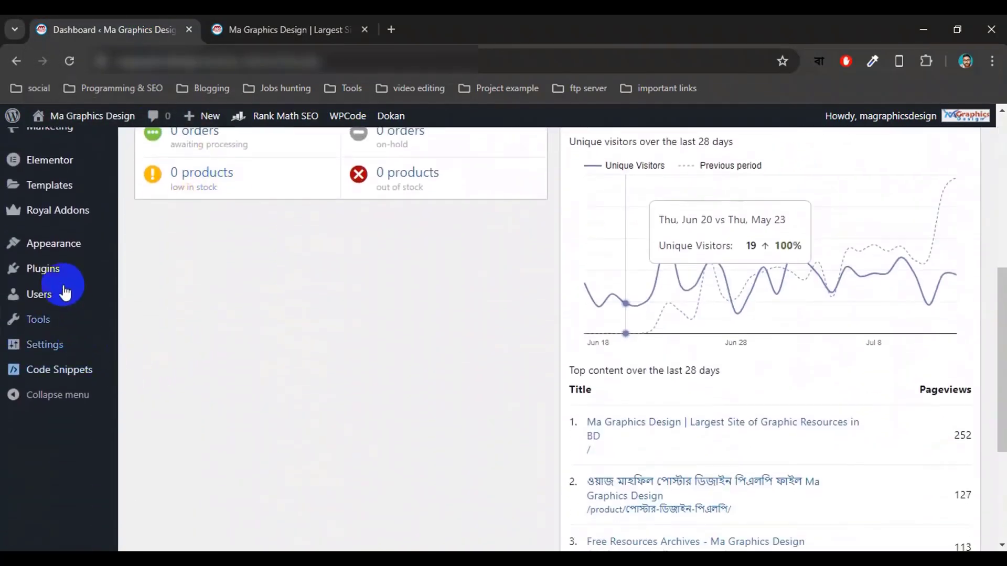
pyautogui.click(57, 268)
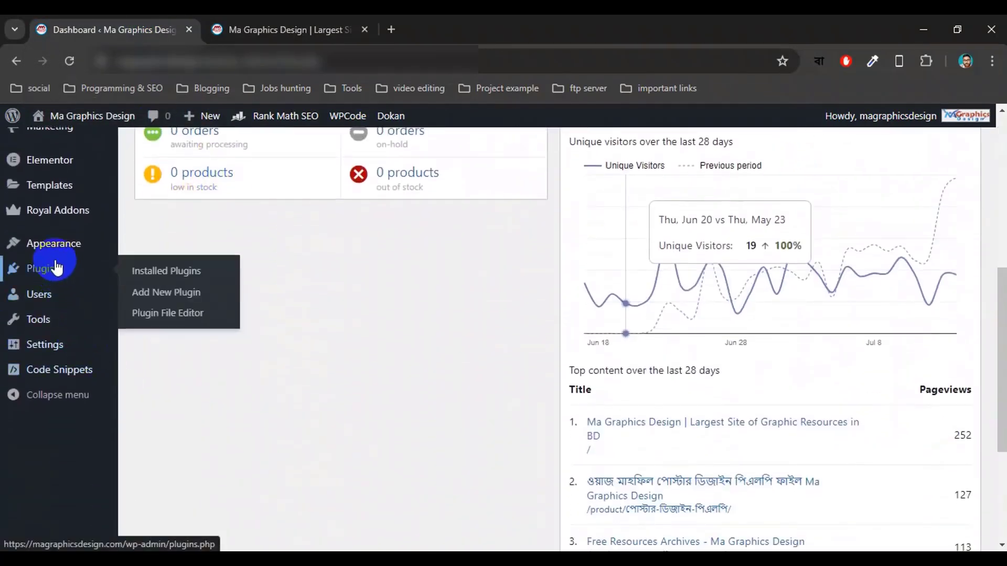
pyautogui.click(173, 294)
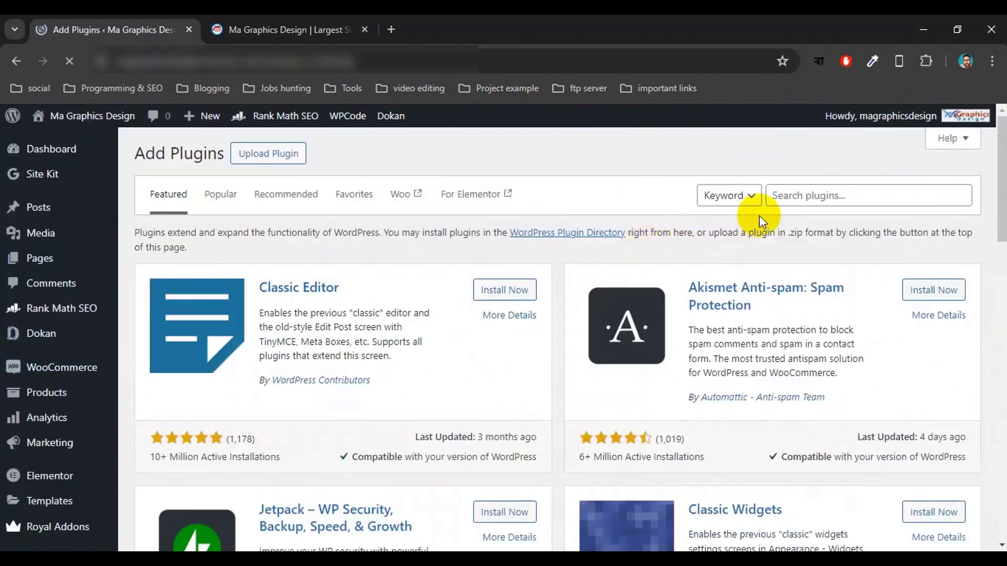
pyautogui.click(793, 197)
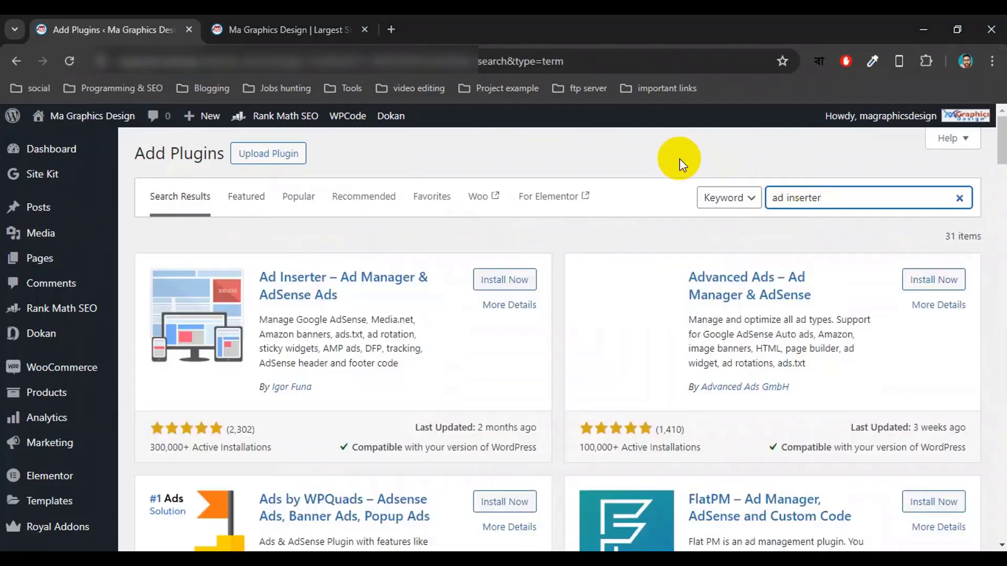
# Review Ad Inserter's rating, update date, active installs and compatibility details.
pyautogui.scroll(-5, 557, 336)
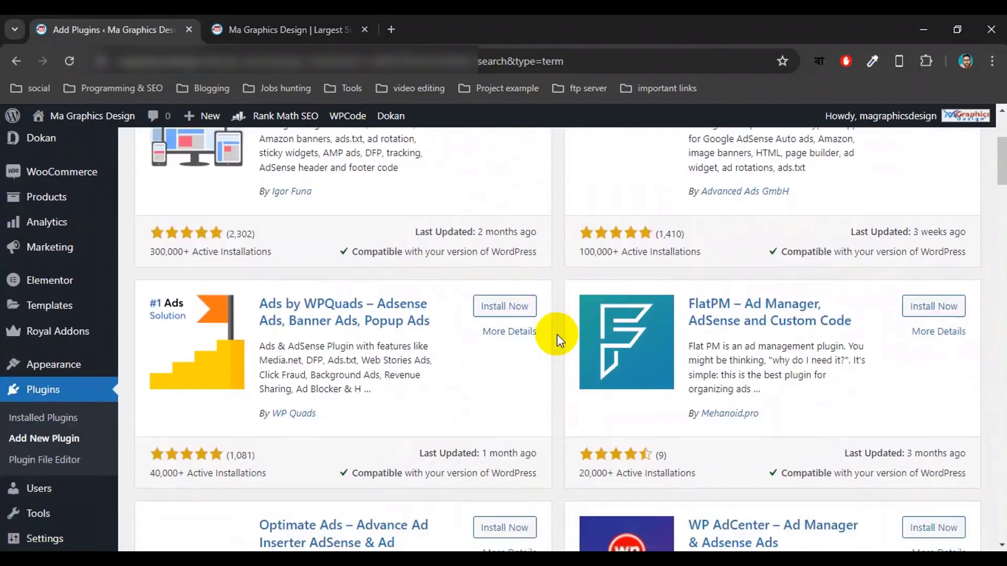
pyautogui.scroll(5, 557, 335)
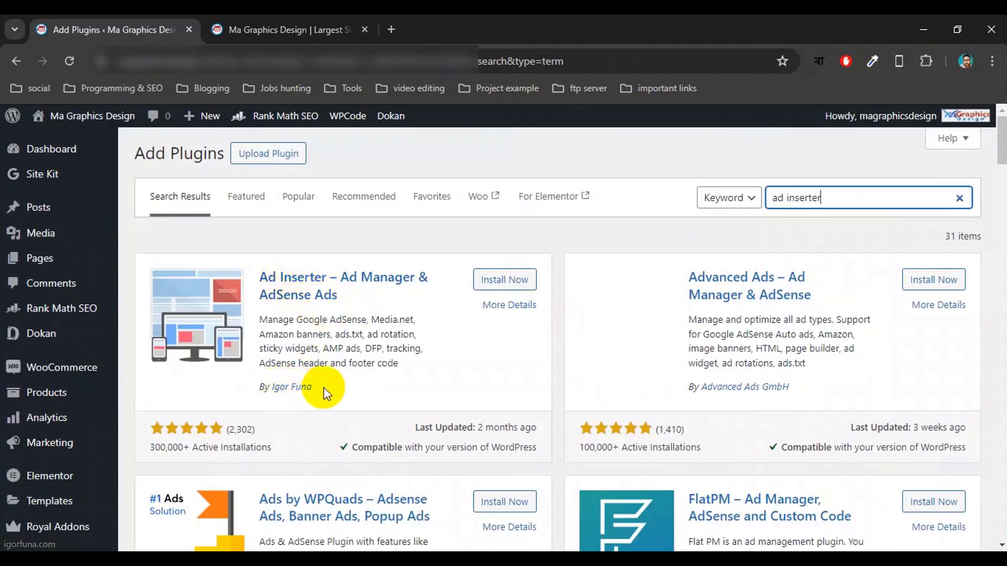
pyautogui.moveTo(478, 433); pyautogui.dragTo(539, 426)
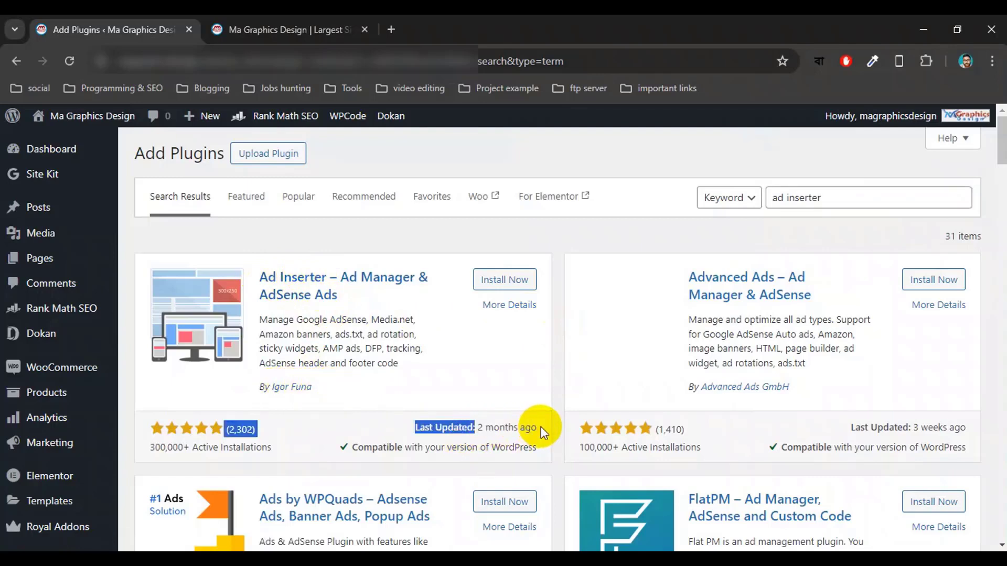
pyautogui.click(502, 429)
pyautogui.moveTo(389, 447); pyautogui.dragTo(540, 448)
pyautogui.click(519, 445)
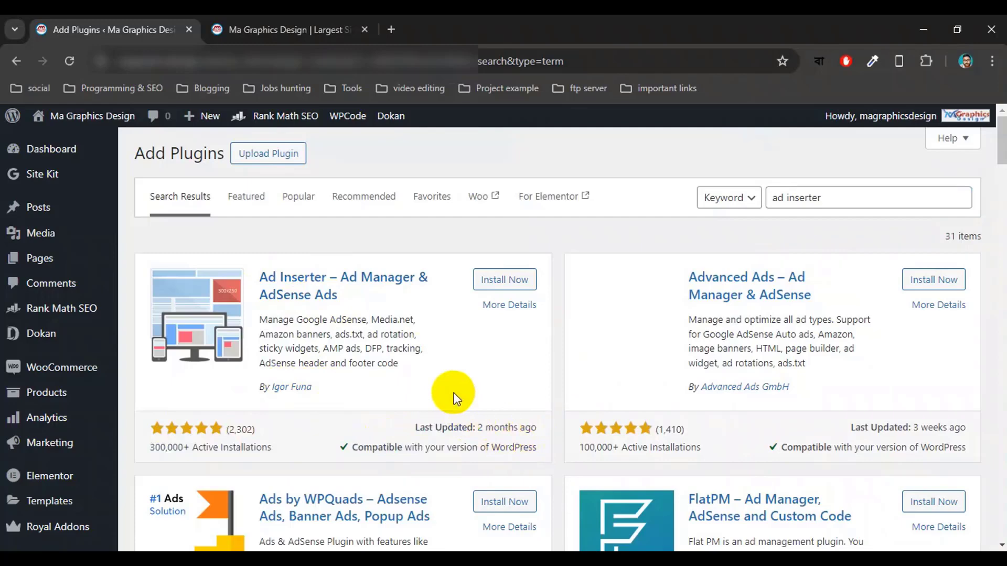
# Install and activate Ad Inserter, then go to Settings > Ad Inserter.
pyautogui.click(493, 283)
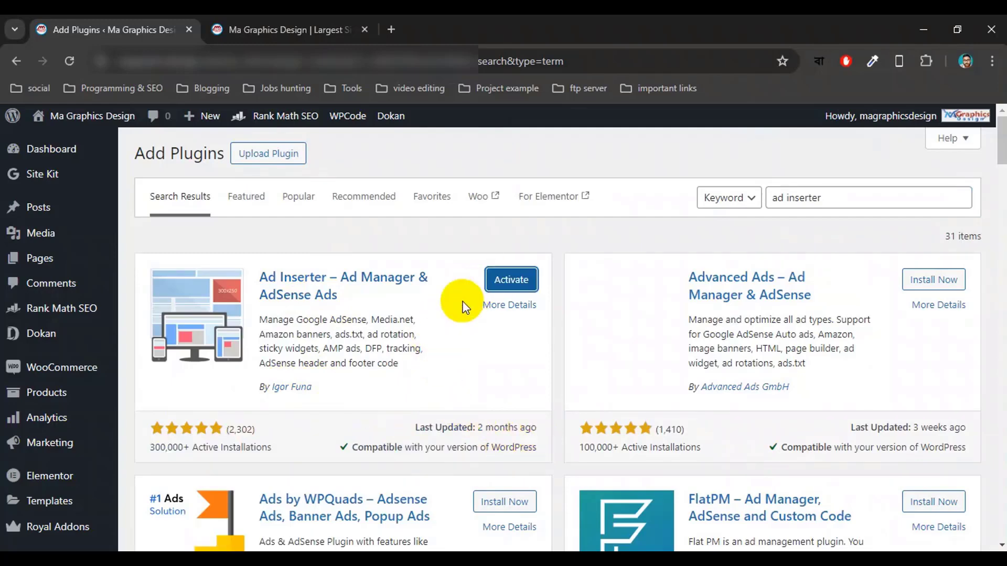
pyautogui.click(512, 283)
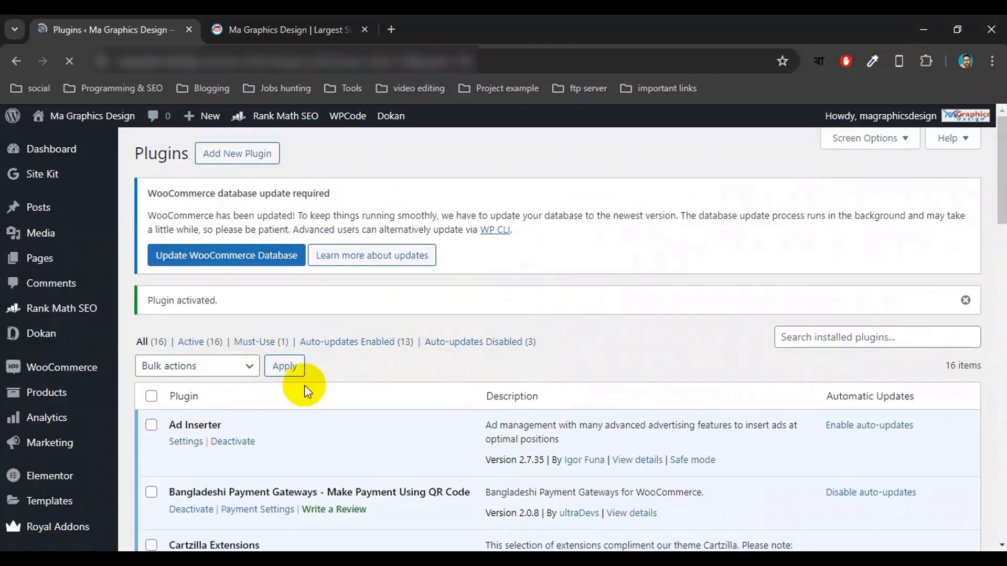
pyautogui.scroll(-2, 304, 392)
pyautogui.scroll(-5, 304, 384)
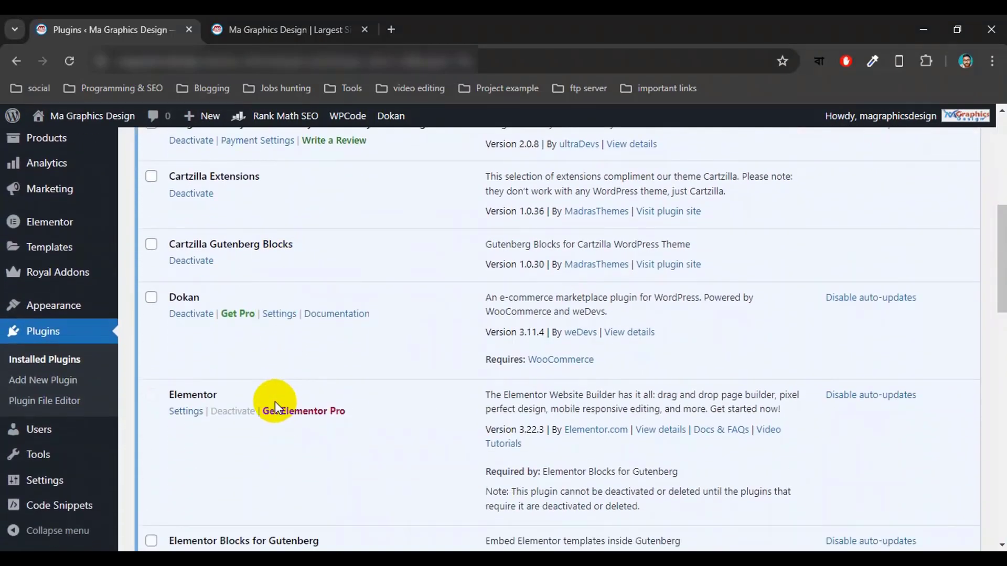
pyautogui.moveTo(42, 480)
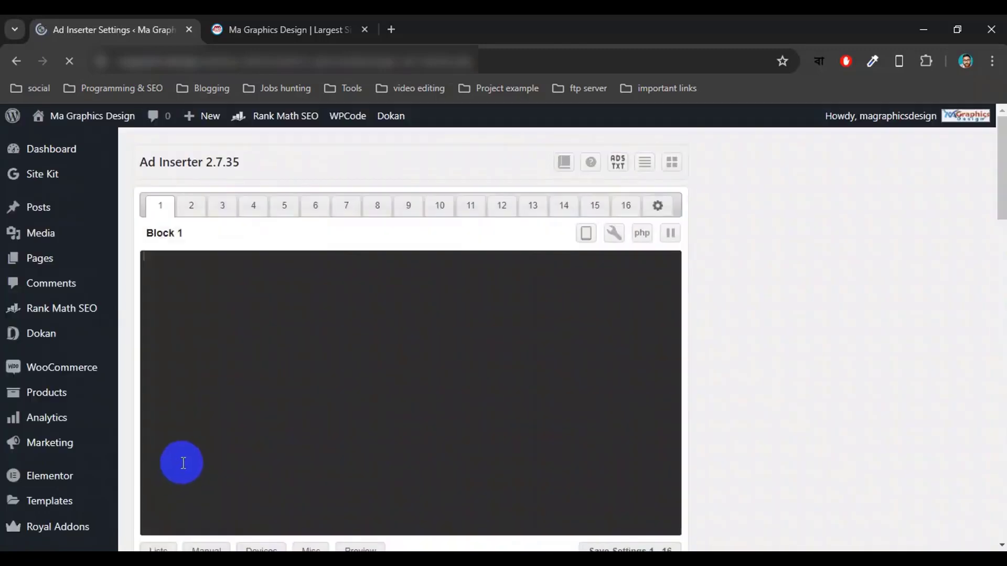
# View the empty Block 1 editor, then open the Ads page in Google AdSense.
pyautogui.click(187, 234)
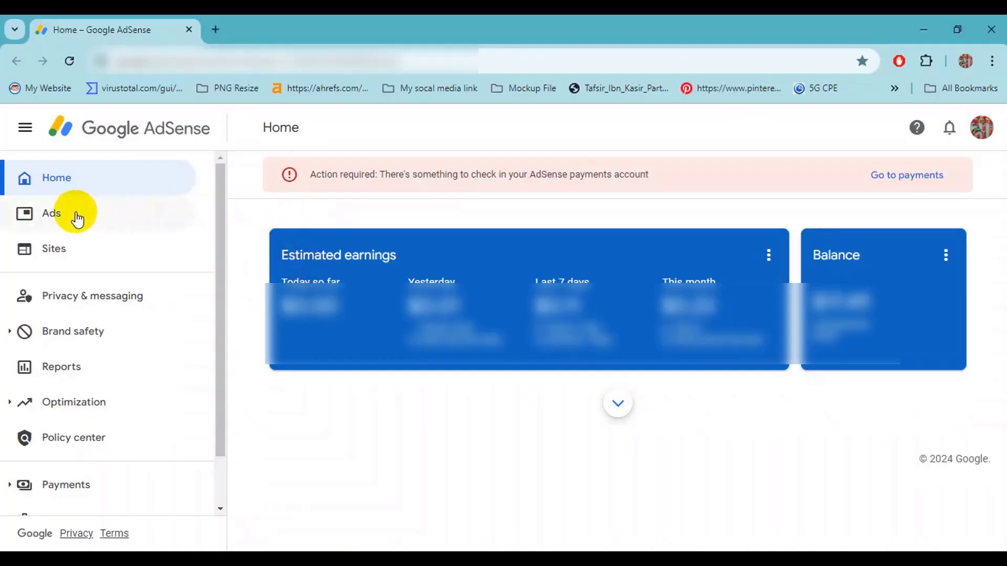
pyautogui.click(76, 215)
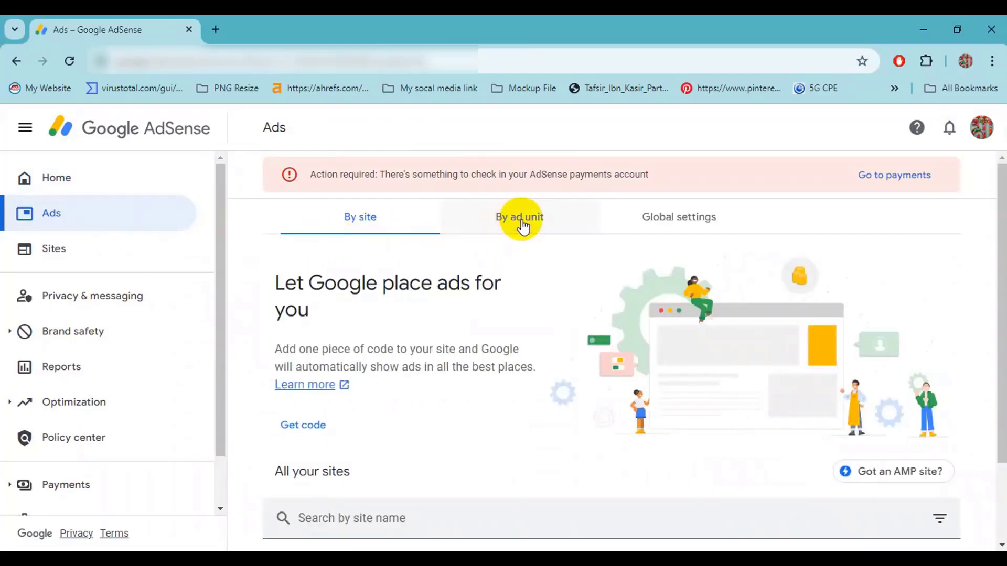
# Under By ad unit, begin a new Display ads unit.
pyautogui.click(514, 226)
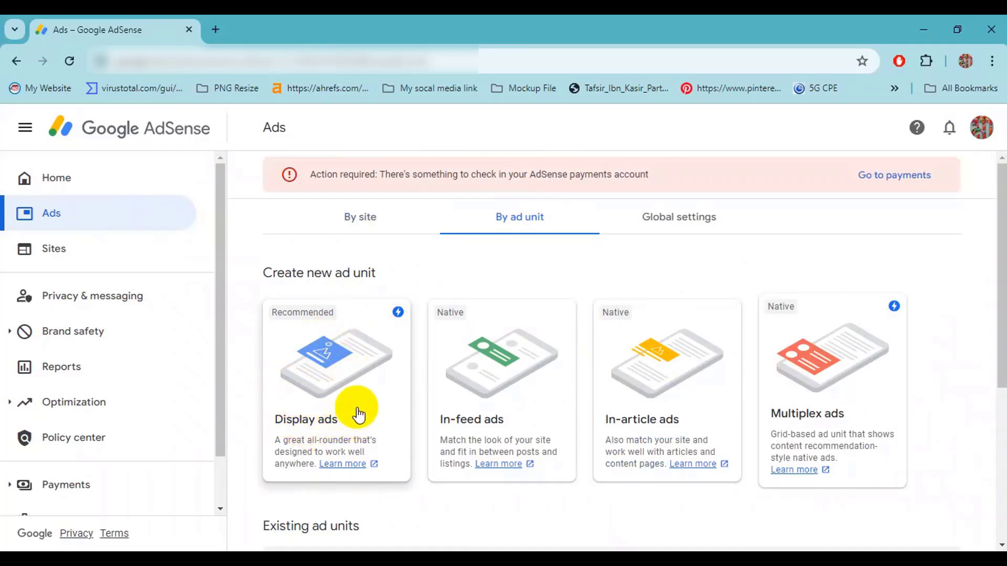
pyautogui.click(349, 379)
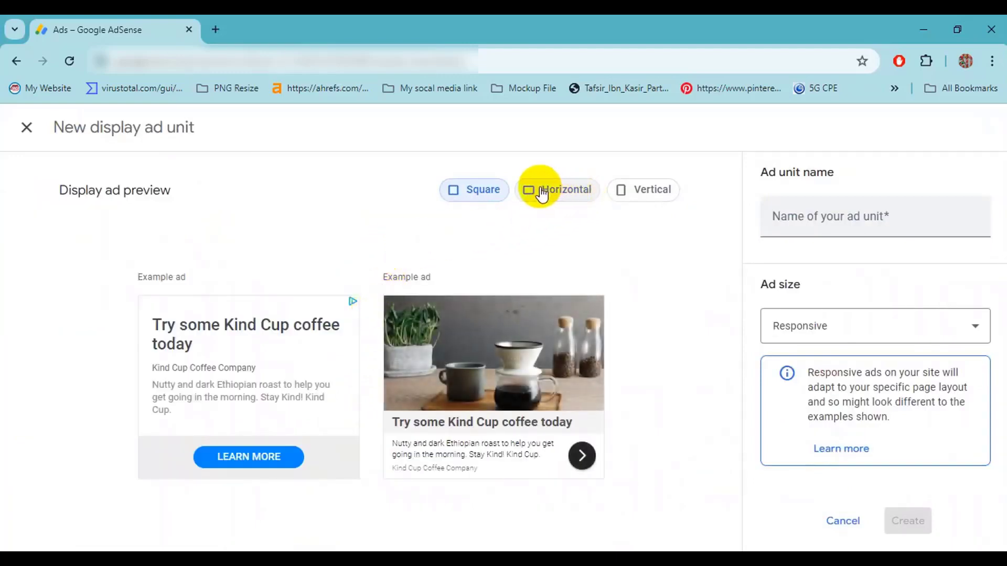
# Create a Responsive display ad unit named 'headers ad'.
pyautogui.click(542, 194)
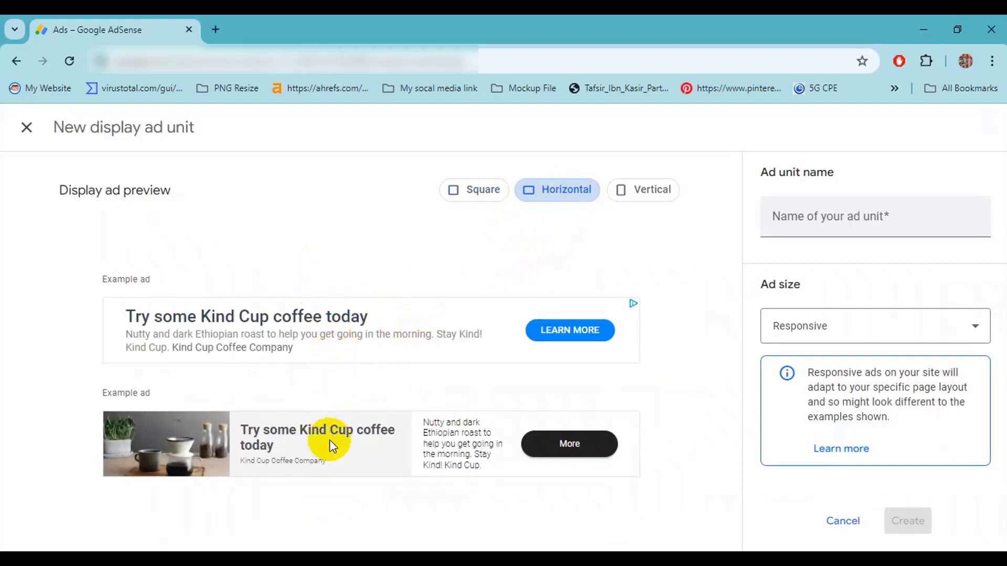
pyautogui.click(817, 223)
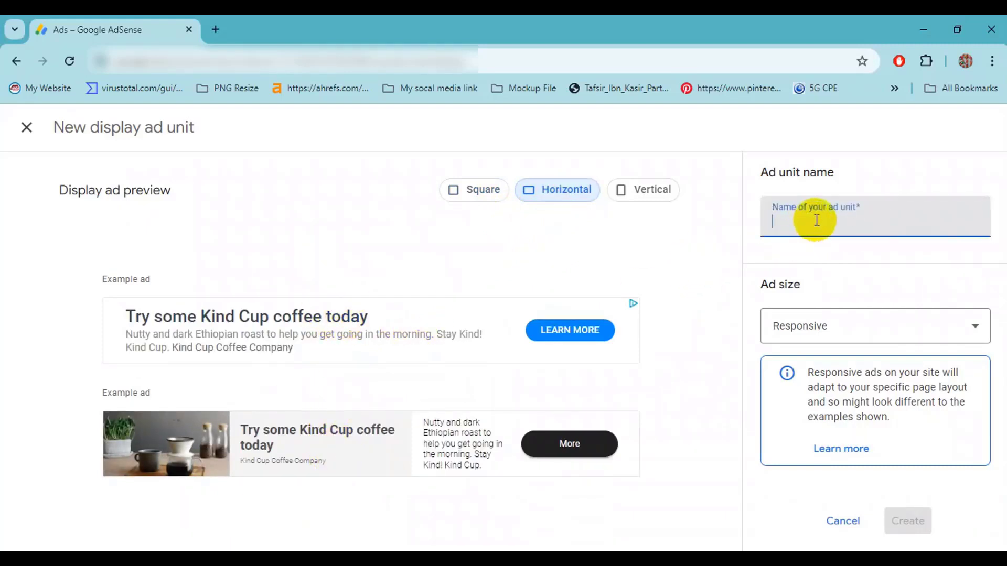
pyautogui.write('headers ad')
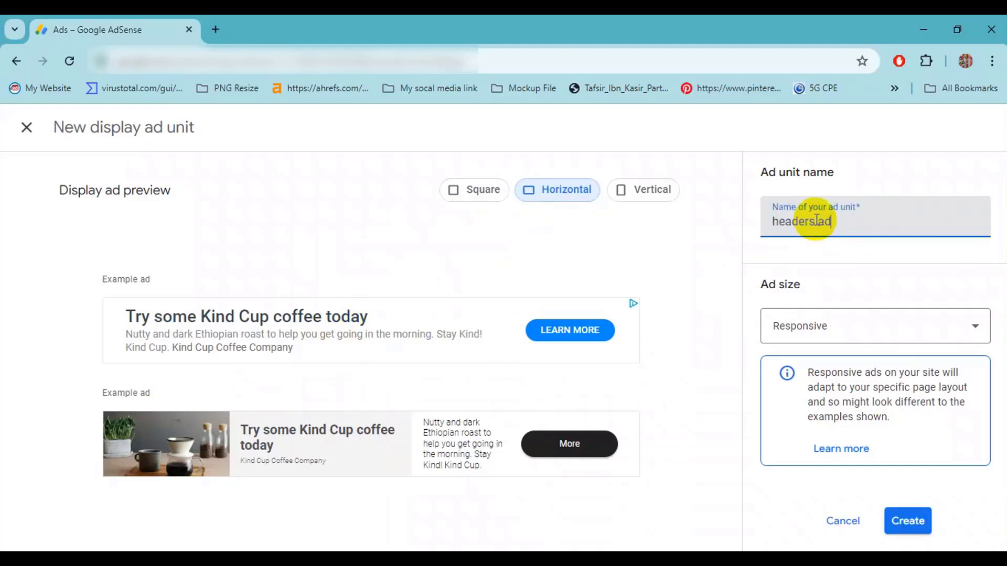
pyautogui.click(815, 329)
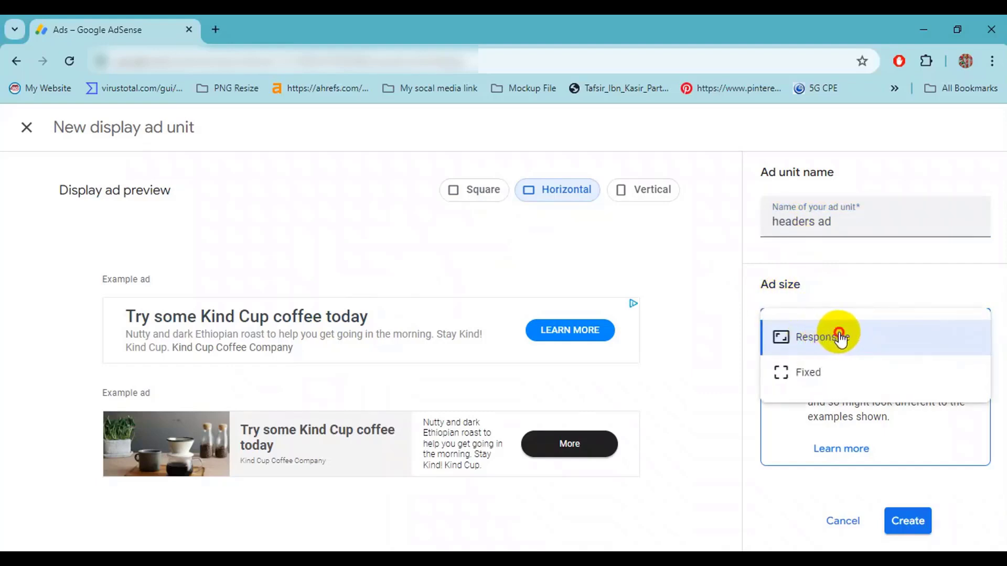
pyautogui.click(837, 338)
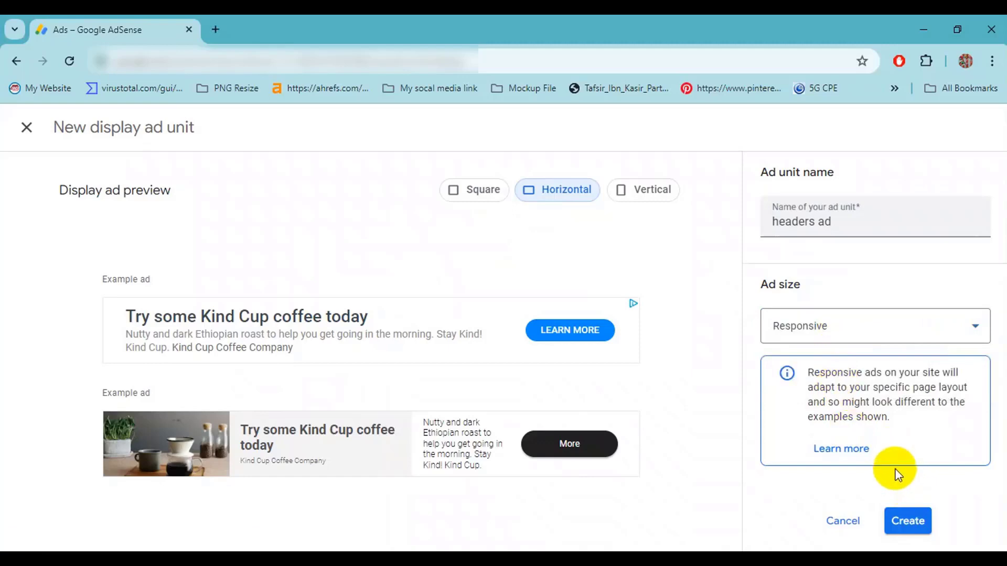
pyautogui.click(909, 521)
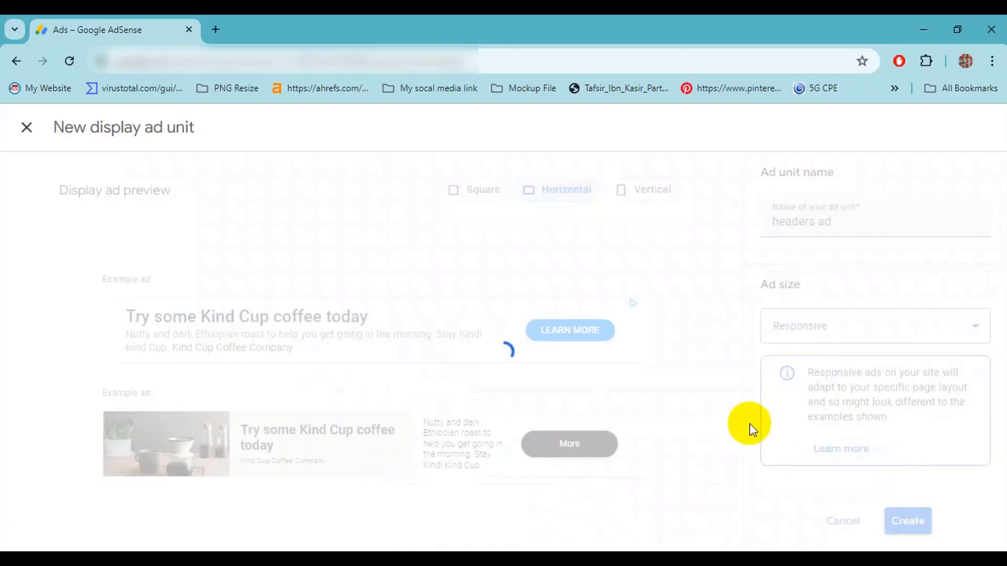
# Copy the headers ad unit's HTML code and finish with Done.
pyautogui.scroll(-3, 464, 435)
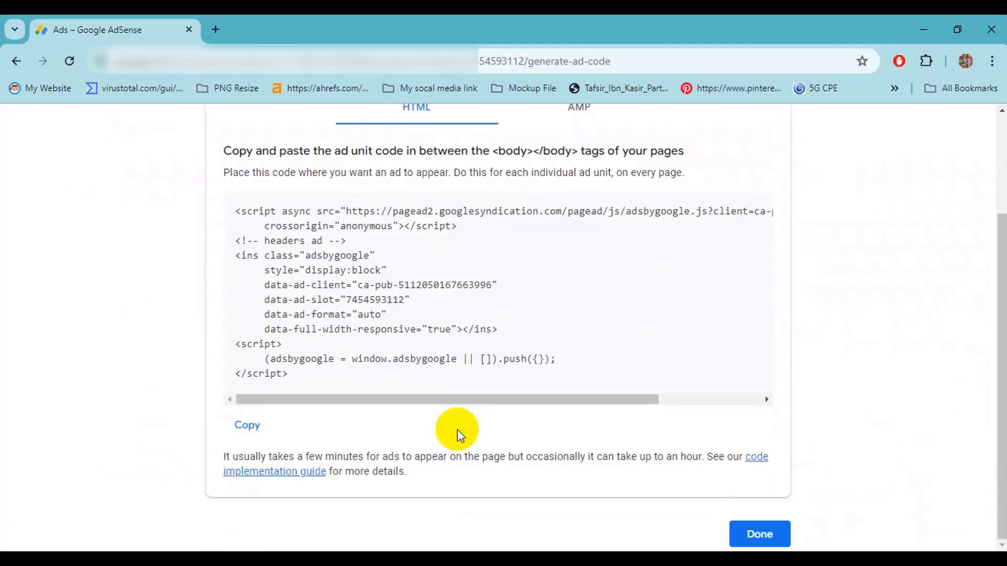
pyautogui.click(247, 425)
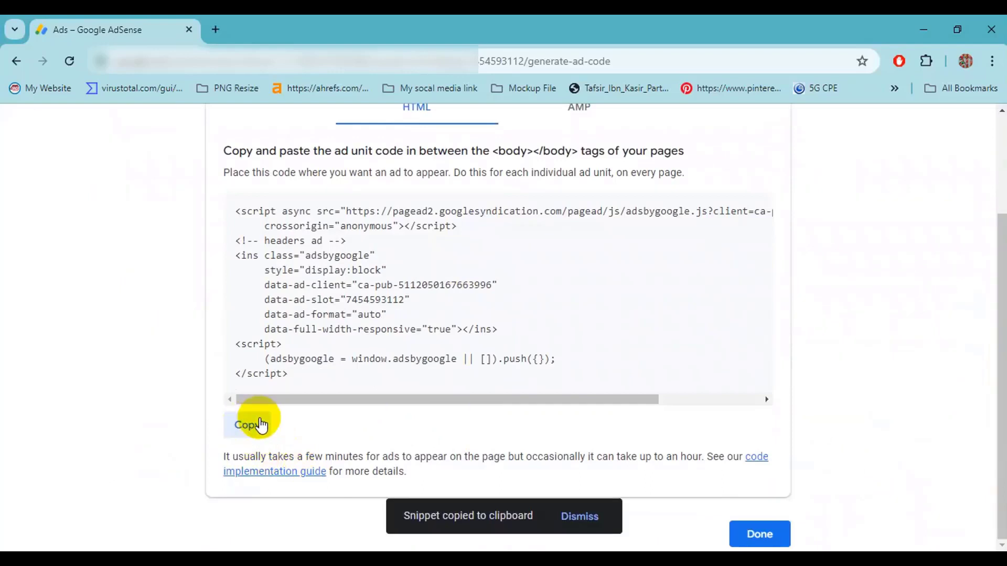
pyautogui.click(760, 535)
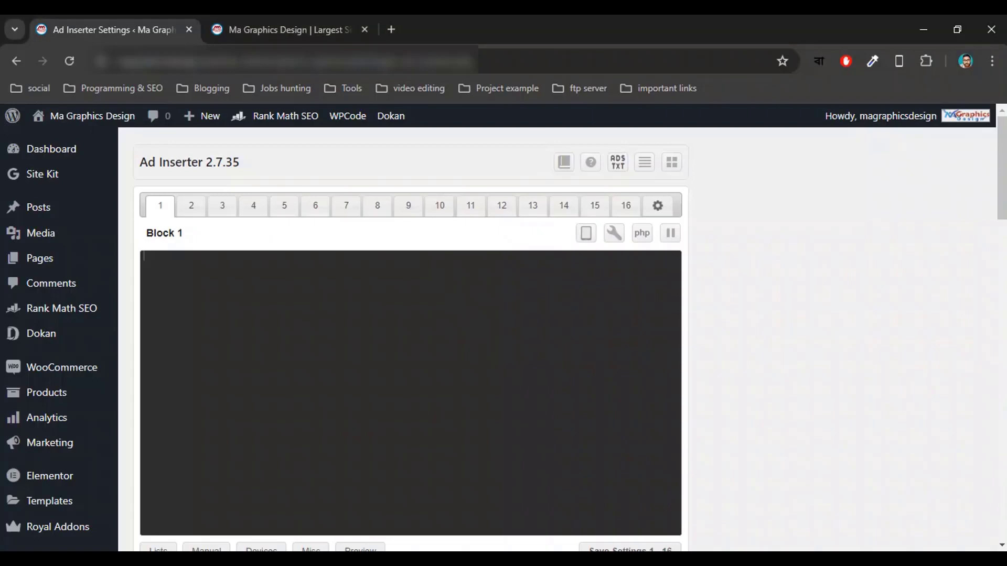
# Rename Block 1 to 'headers ad' and paste the AdSense code into its editor.
pyautogui.click(196, 304)
pyautogui.click(218, 233)
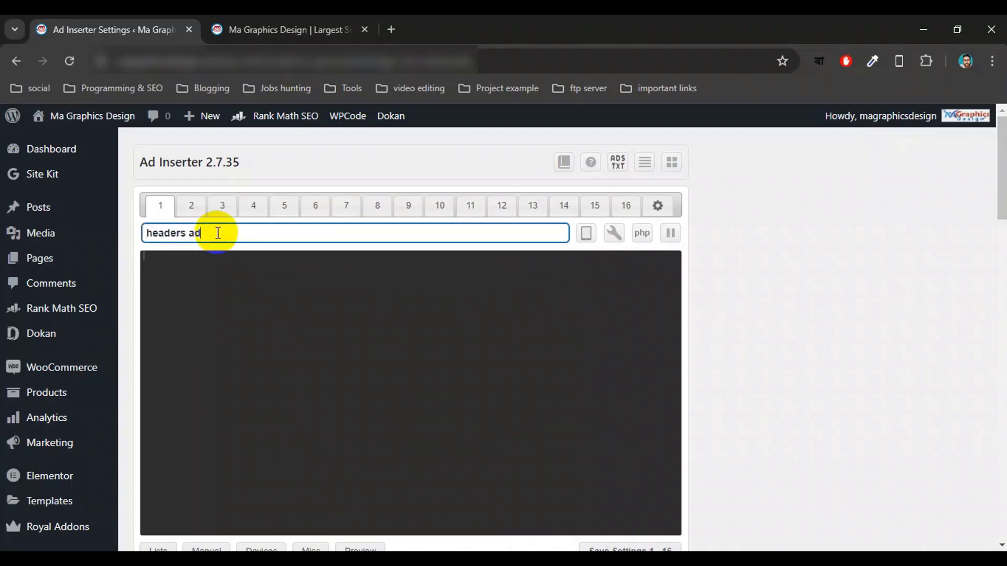
pyautogui.click(214, 271)
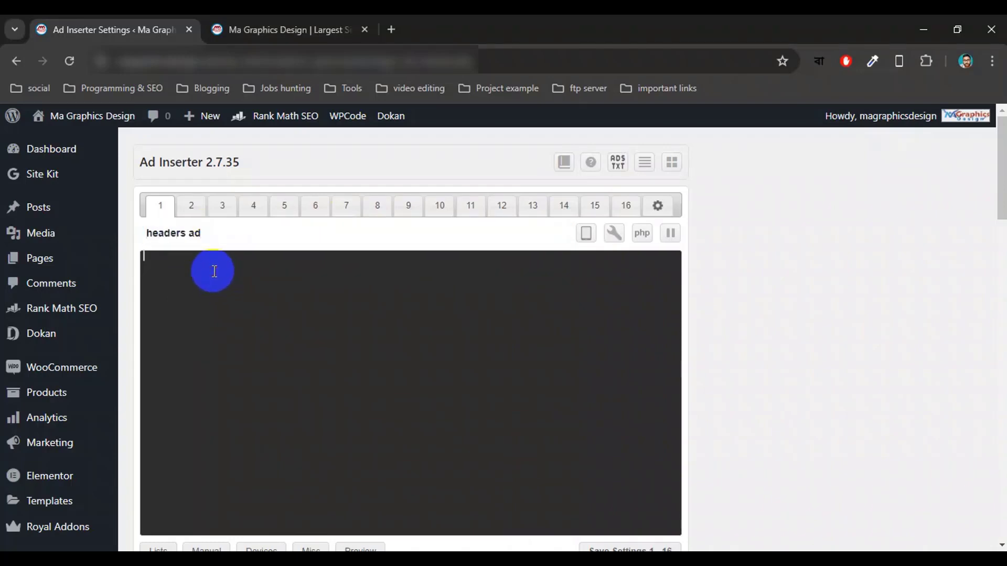
pyautogui.hotkey('ctrl', 'v')
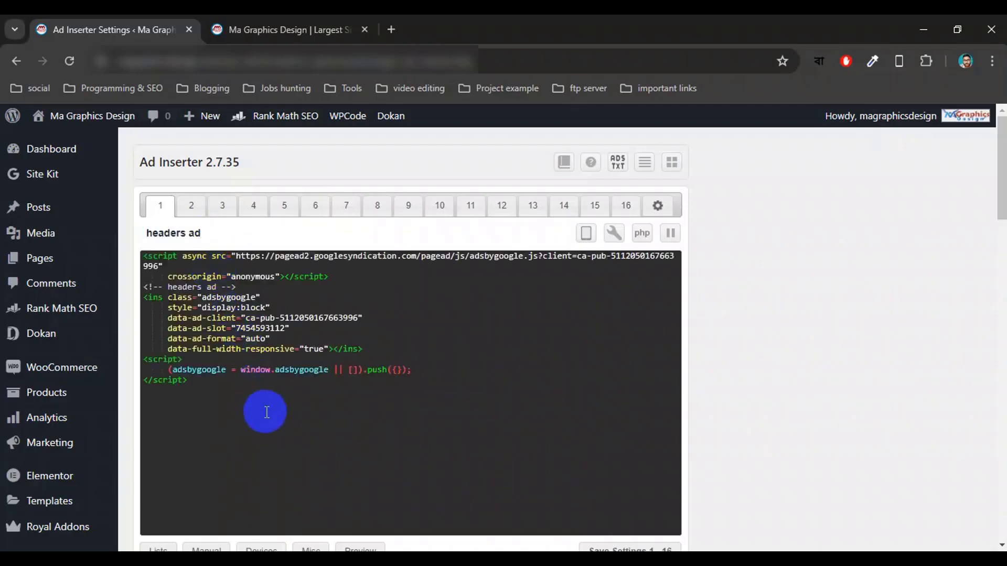
# Tick Posts, Homepage, Category, Tag / Archive, Search and Static pages for the block.
pyautogui.scroll(-1, 256, 395)
pyautogui.scroll(-5, 256, 394)
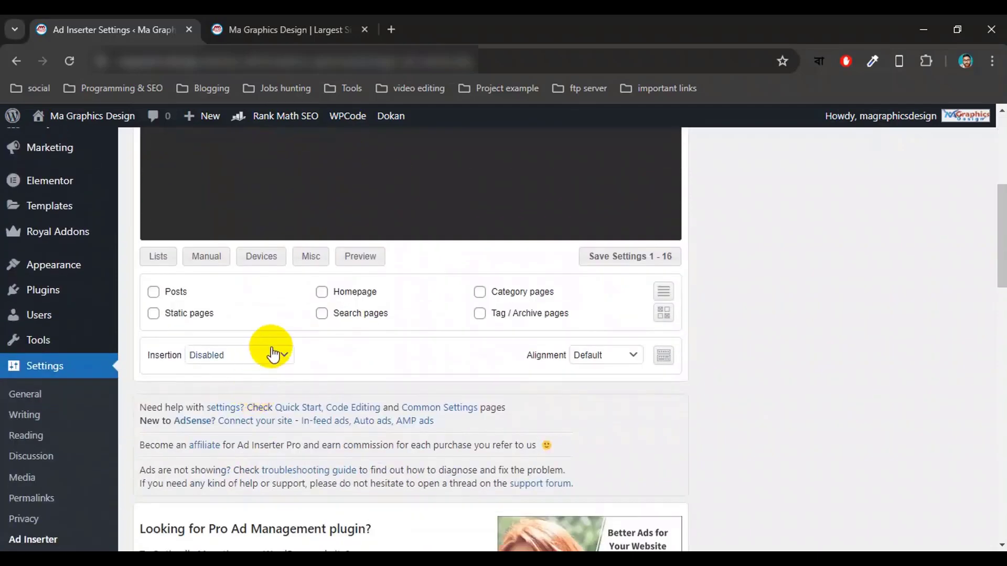
pyautogui.scroll(-3, 270, 348)
pyautogui.scroll(3, 269, 360)
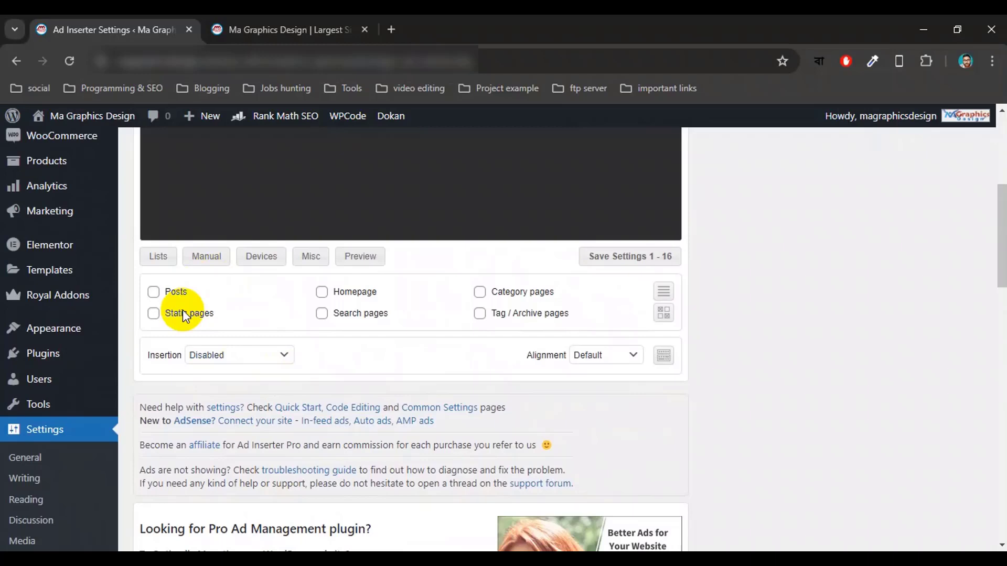
pyautogui.scroll(5, 346, 328)
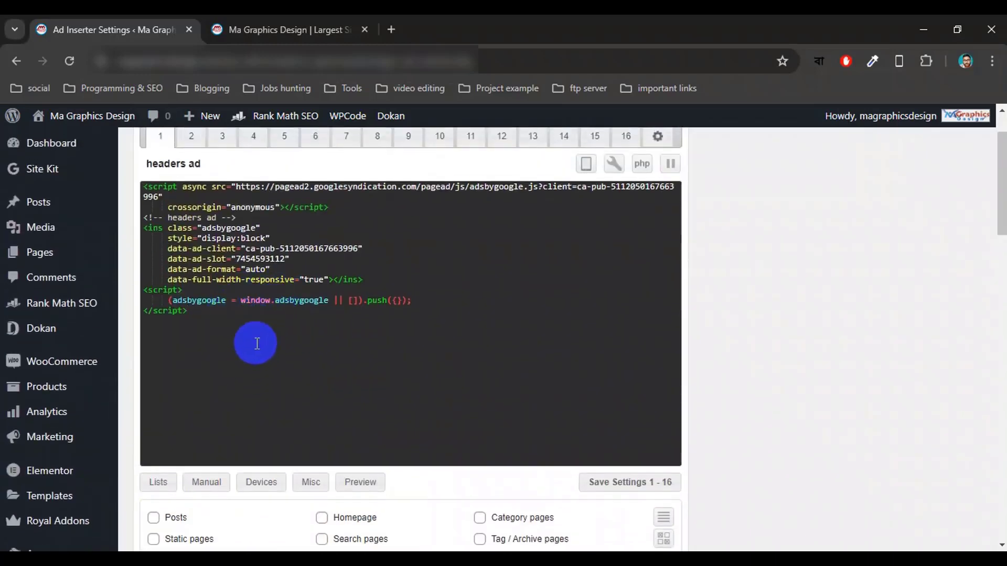
pyautogui.scroll(-4, 254, 362)
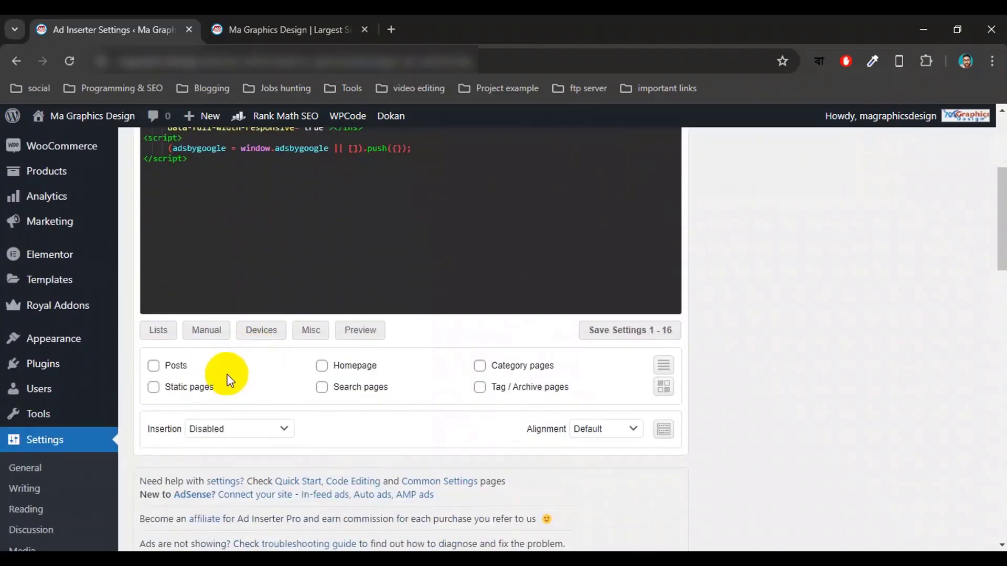
pyautogui.click(154, 366)
pyautogui.click(322, 366)
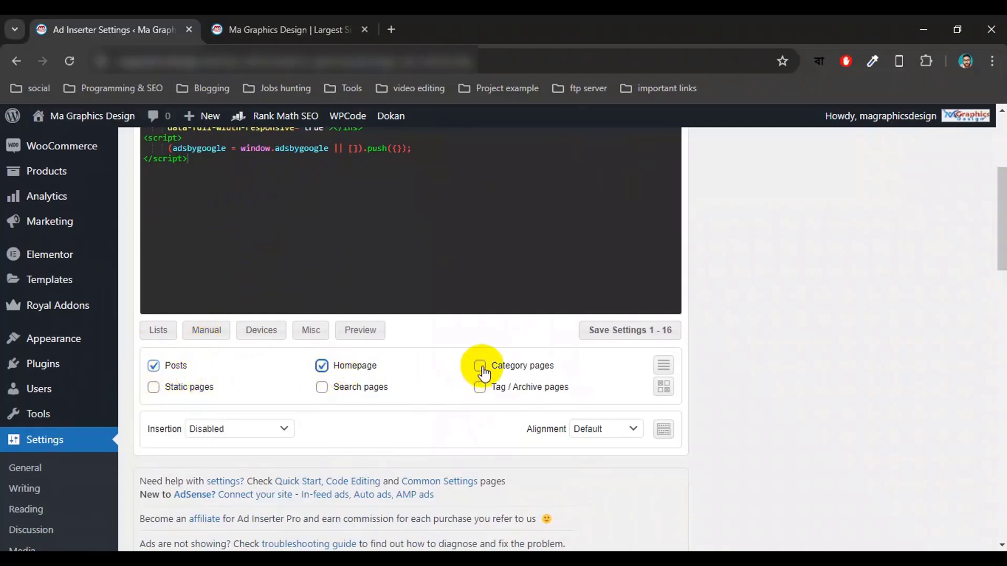
pyautogui.click(479, 366)
pyautogui.click(478, 393)
pyautogui.click(323, 394)
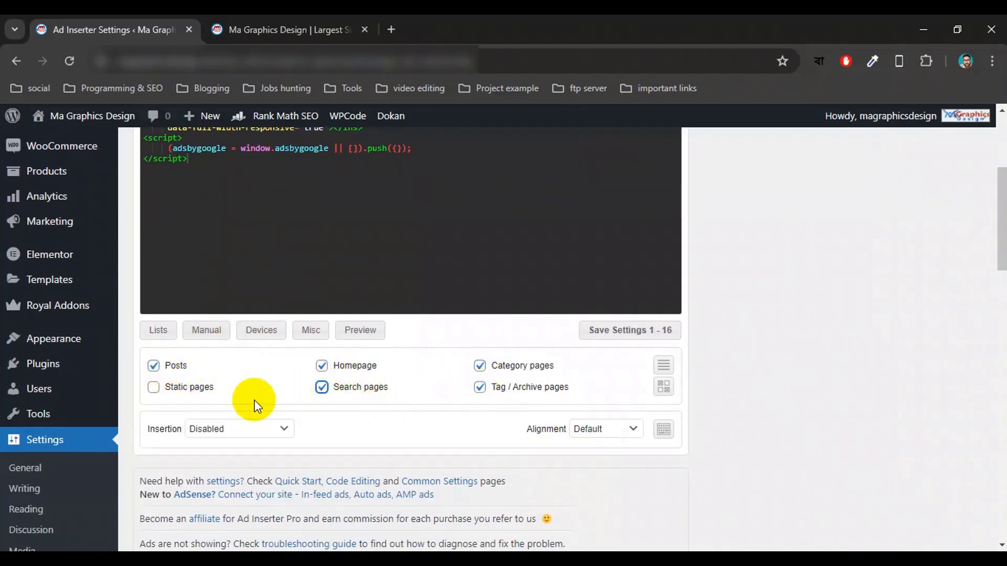
pyautogui.click(153, 387)
pyautogui.scroll(-2, 225, 380)
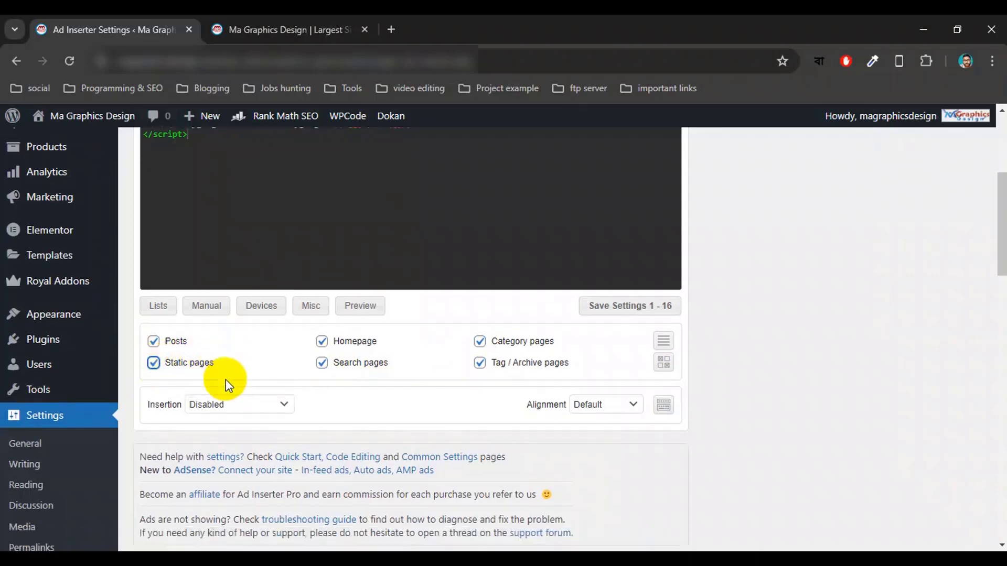
pyautogui.scroll(5, 252, 346)
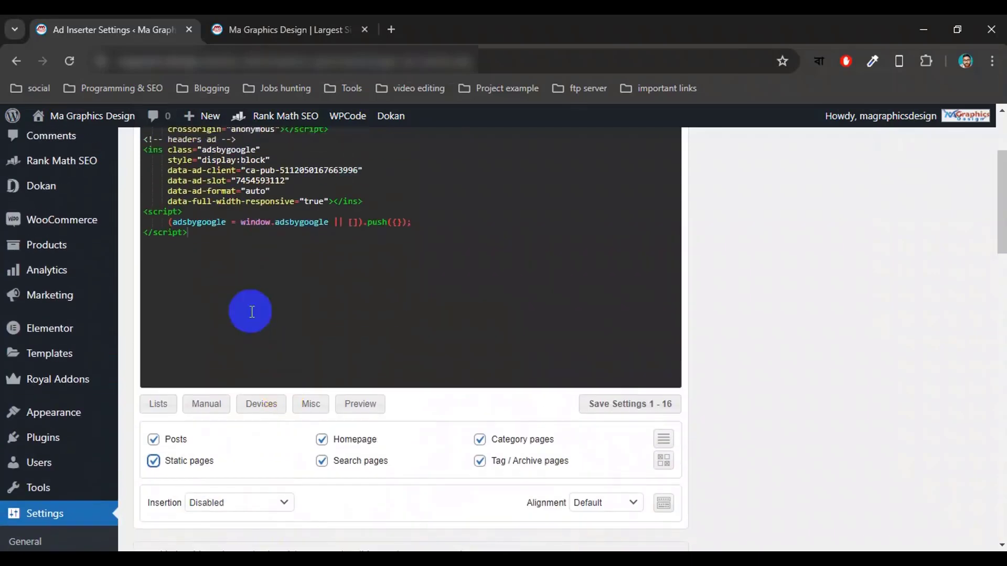
pyautogui.scroll(-3, 272, 378)
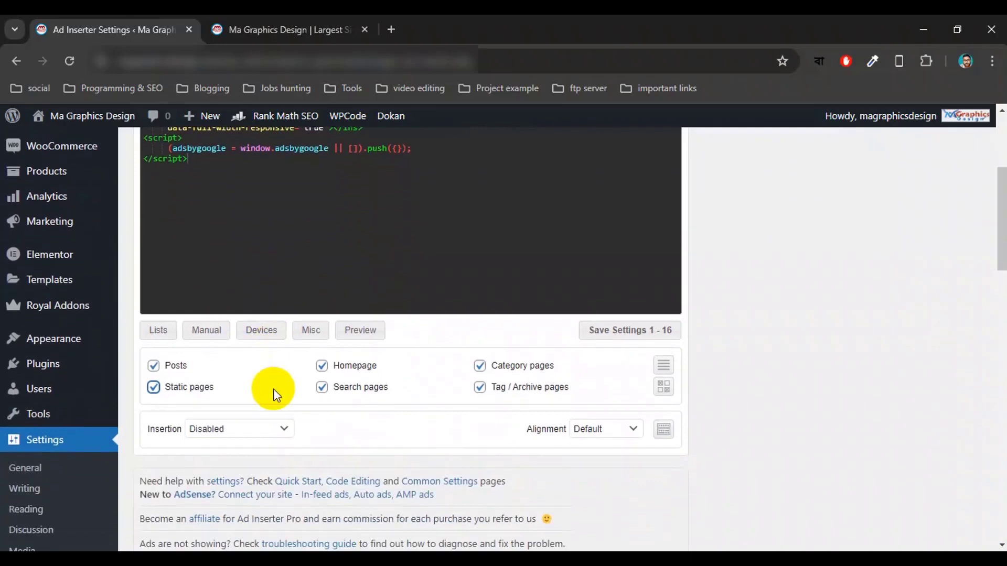
pyautogui.scroll(-2, 260, 390)
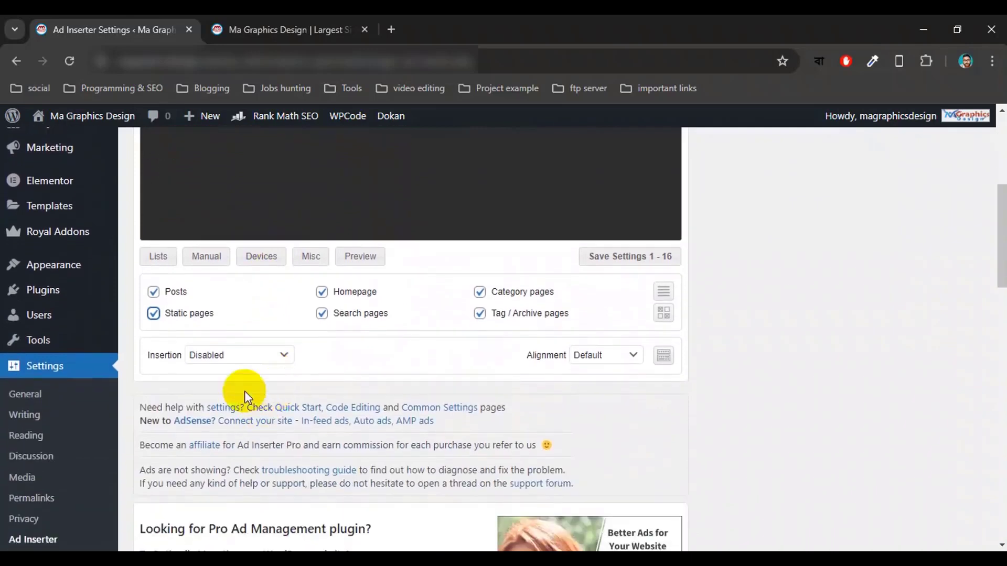
# Set the block's insertion position to Before post.
pyautogui.click(232, 355)
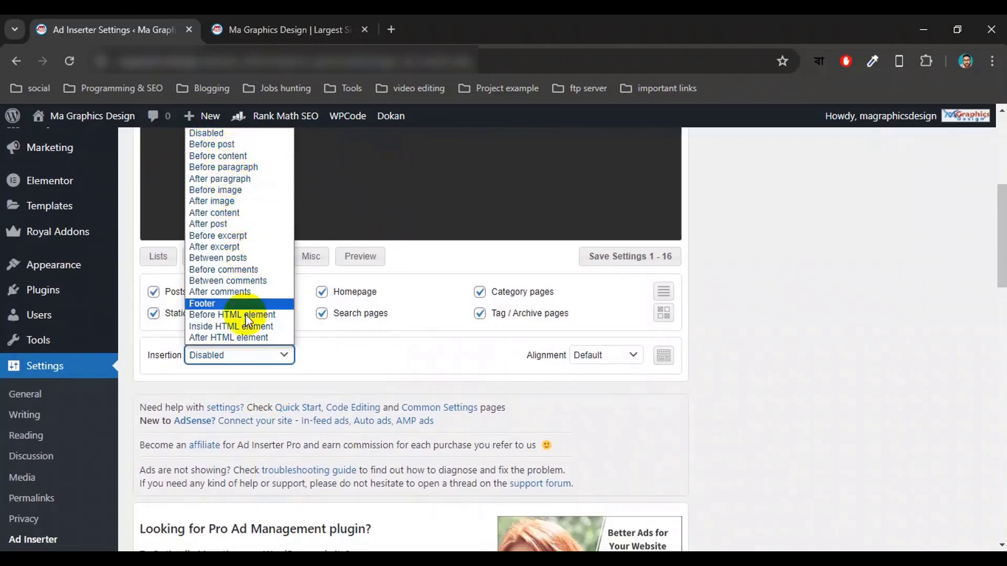
pyautogui.scroll(3, 346, 210)
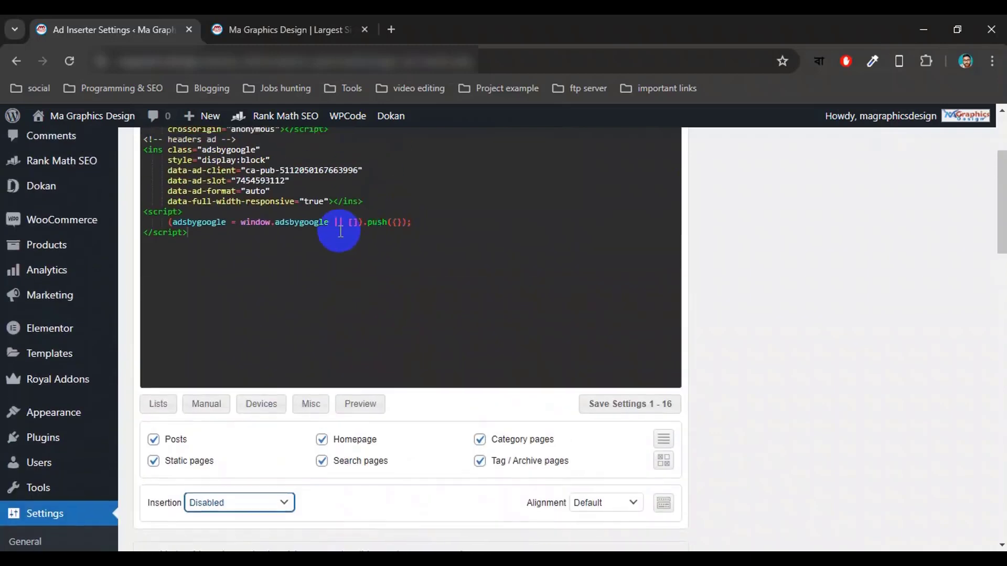
pyautogui.click(246, 506)
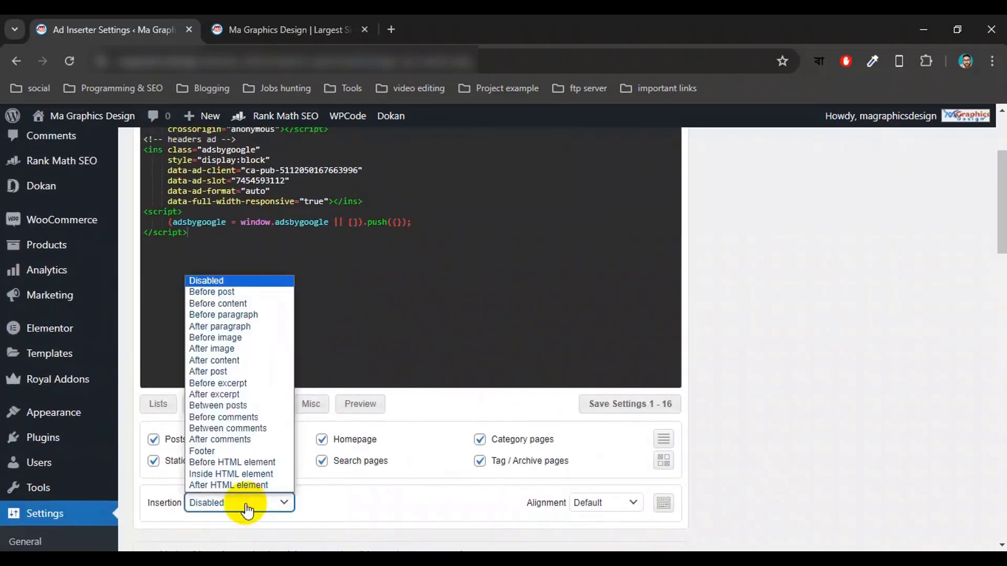
pyautogui.click(215, 292)
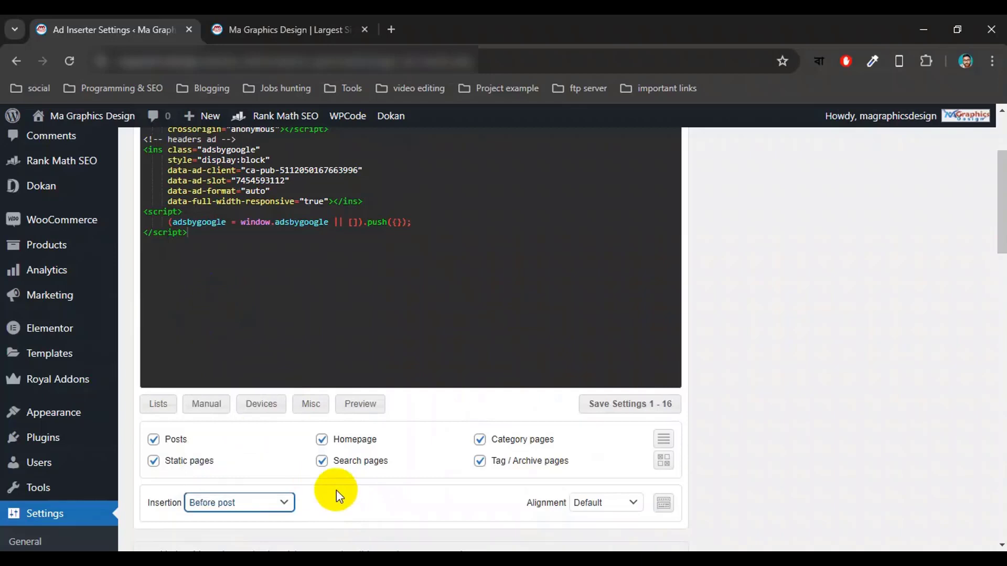
pyautogui.scroll(-1, 335, 490)
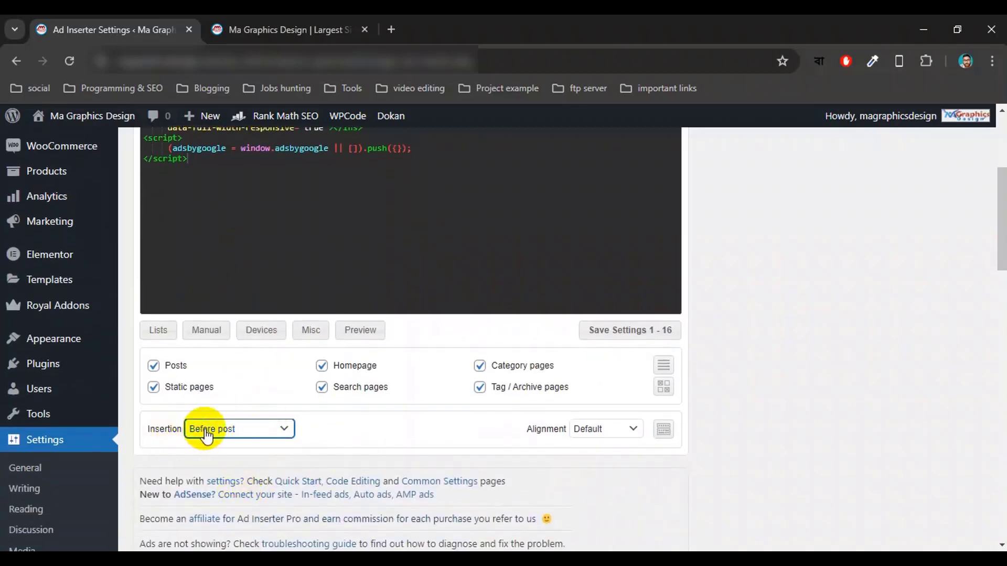
# Set the block's alignment to Center.
pyautogui.click(599, 431)
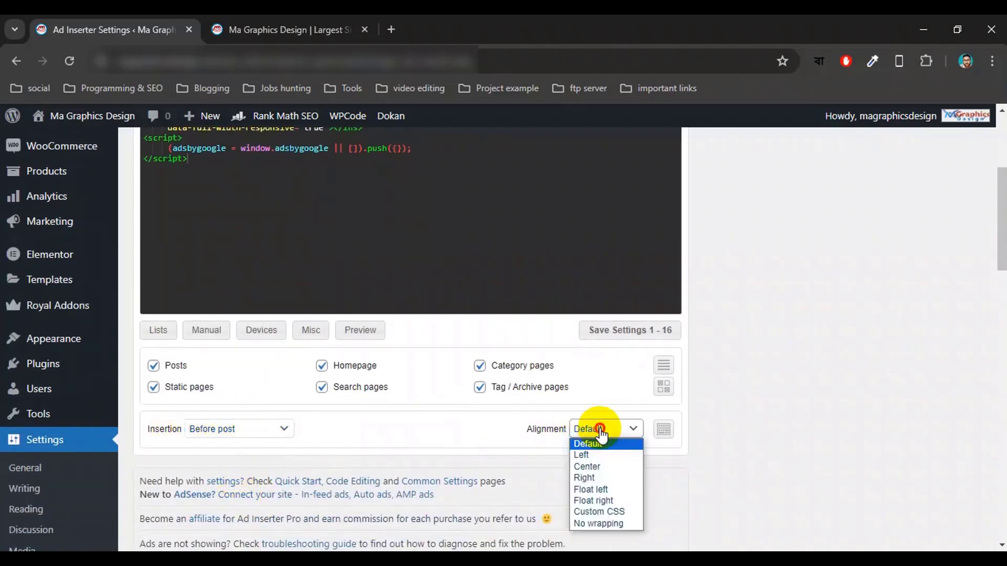
pyautogui.click(587, 467)
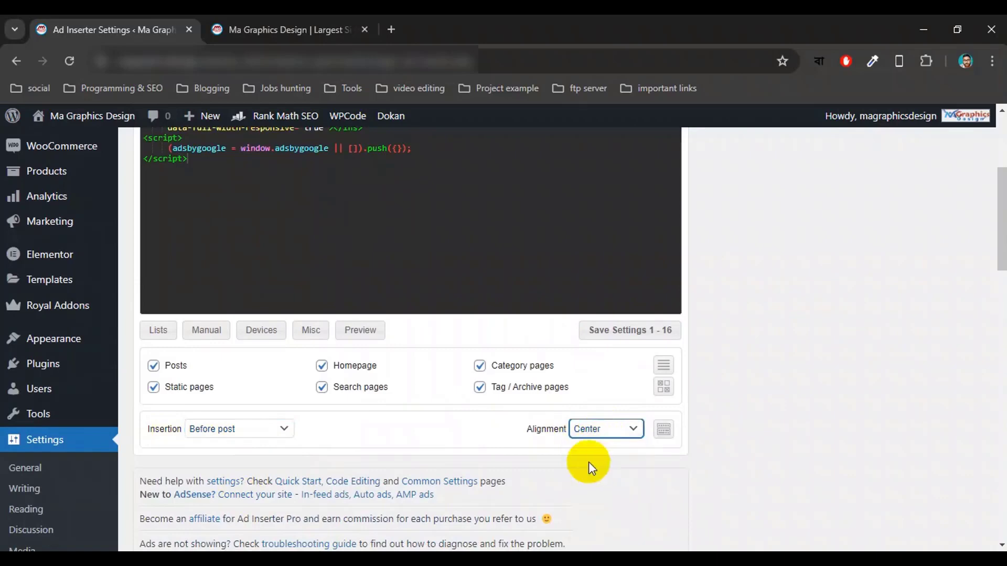
pyautogui.scroll(-1, 543, 448)
pyautogui.scroll(1, 531, 443)
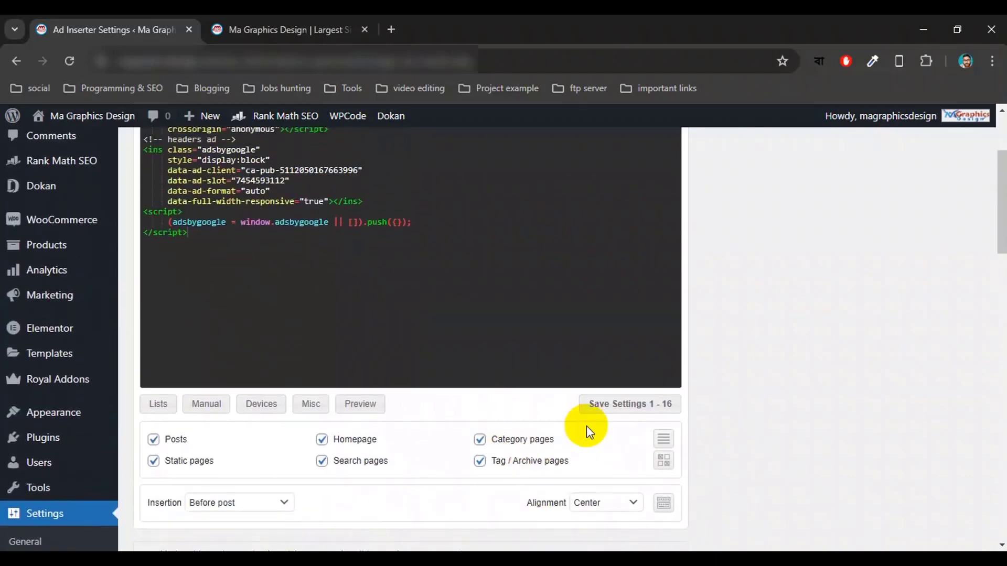
# Save Ad Inserter settings 1 - 16, then reload the Ma Graphics Design homepage.
pyautogui.click(628, 403)
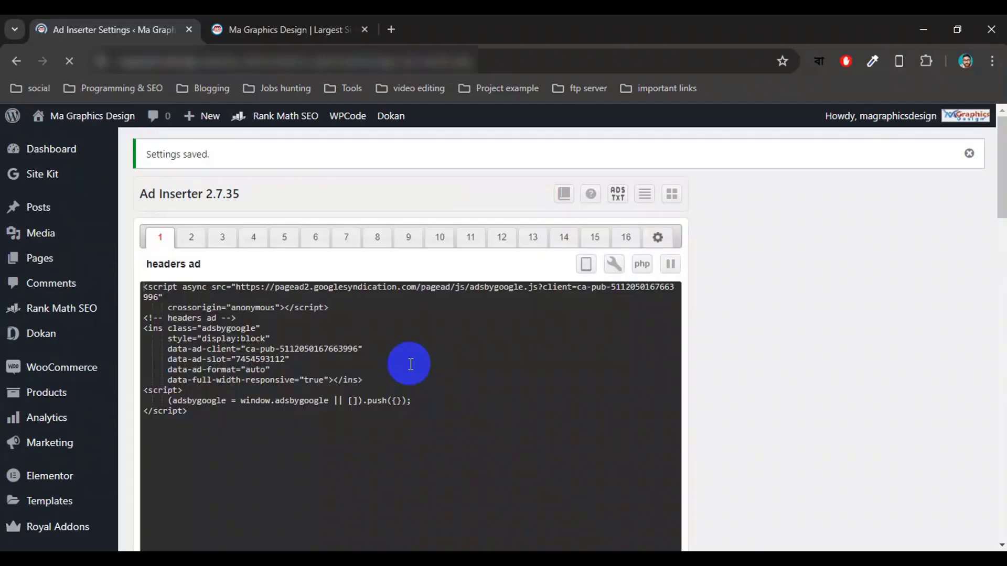
pyautogui.click(281, 21)
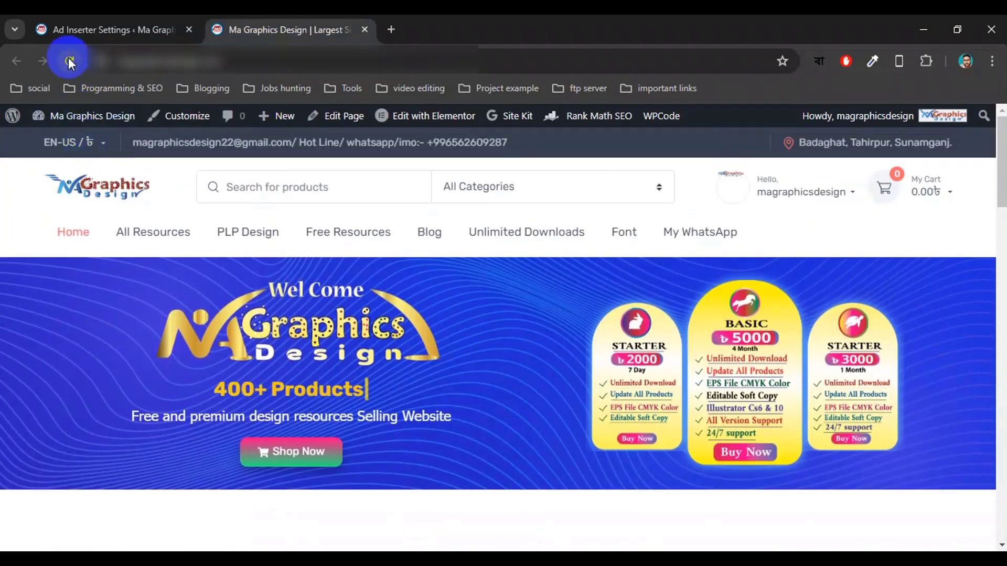
pyautogui.click(70, 61)
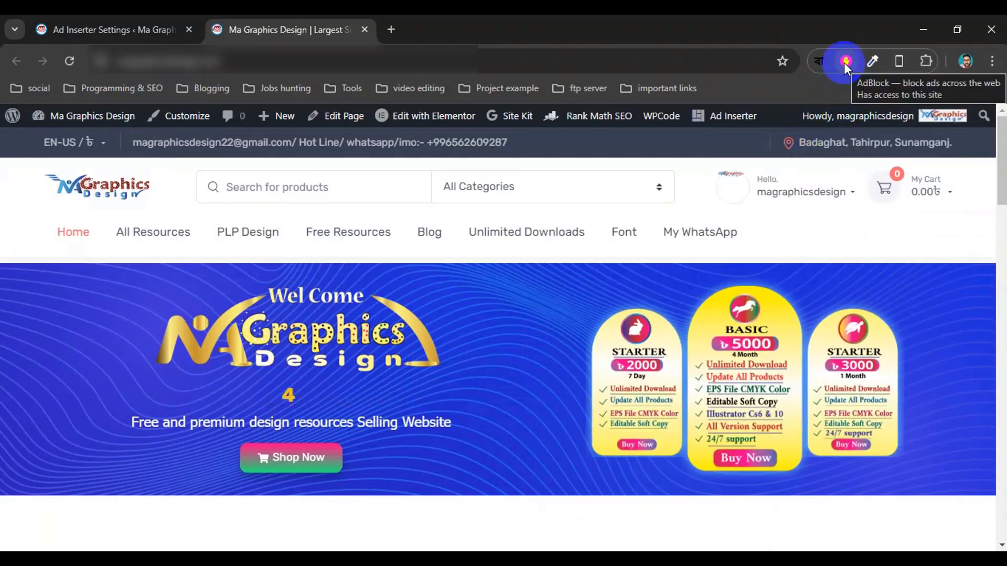
# Pause AdBlock on this site and reload the homepage so the ad loads.
pyautogui.click(733, 205)
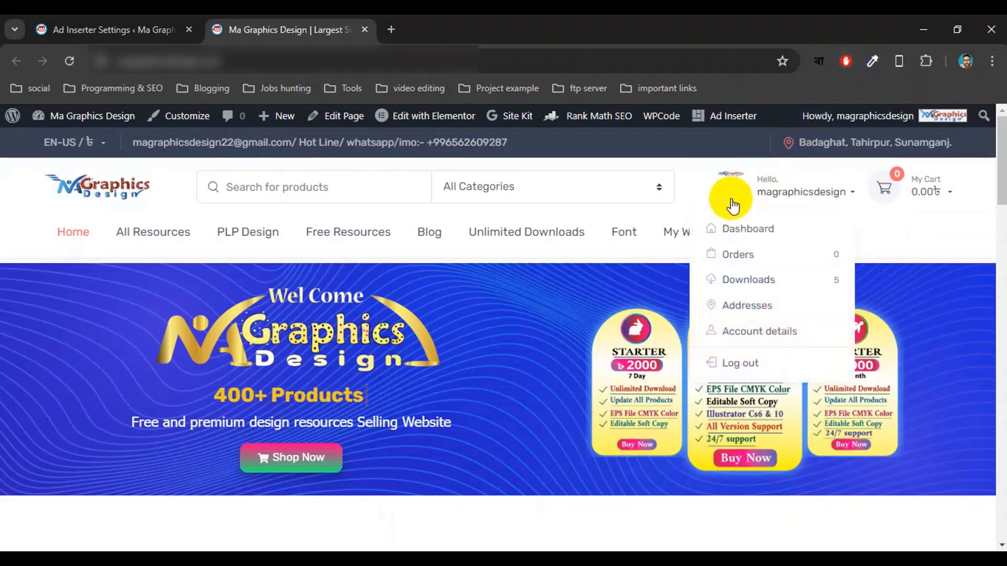
pyautogui.click(844, 61)
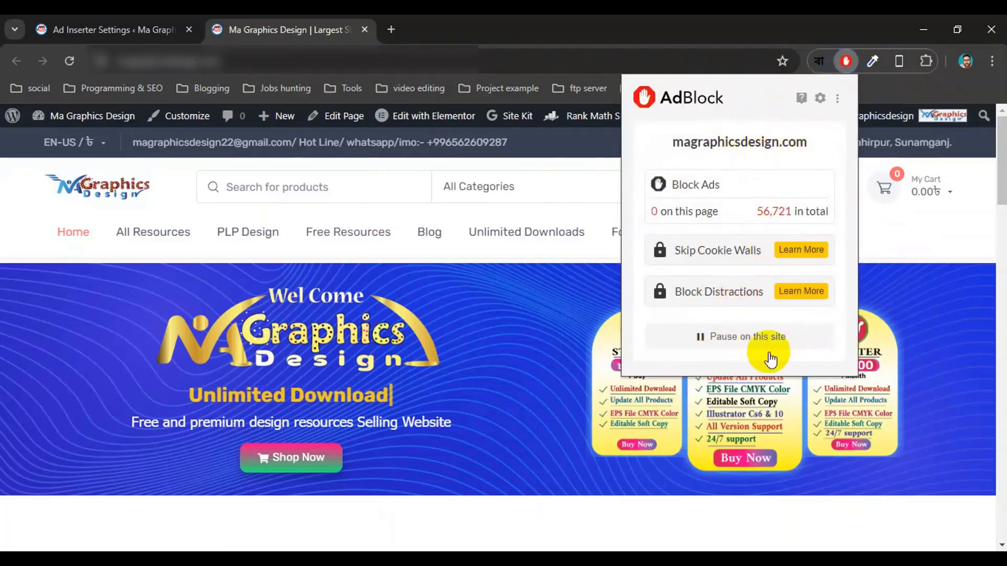
pyautogui.click(728, 340)
pyautogui.moveTo(153, 251)
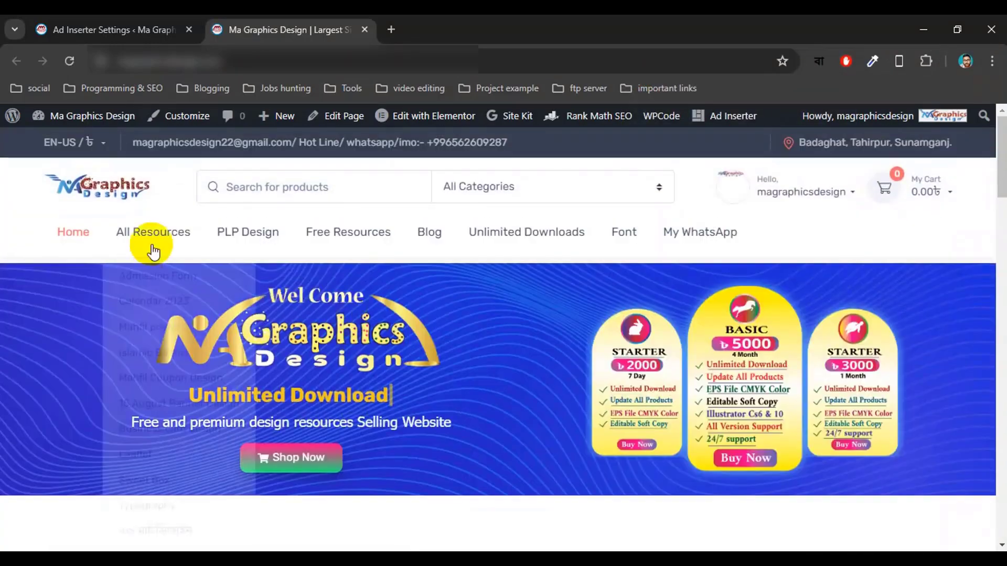
pyautogui.click(68, 61)
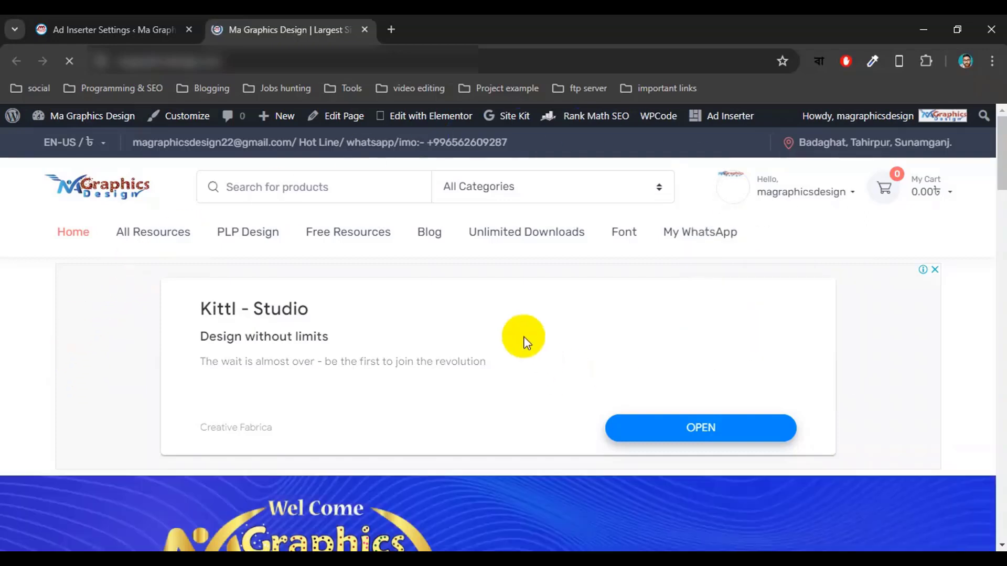
# Close the AdBlock popup and return to the Ad Inserter settings page.
pyautogui.click(845, 61)
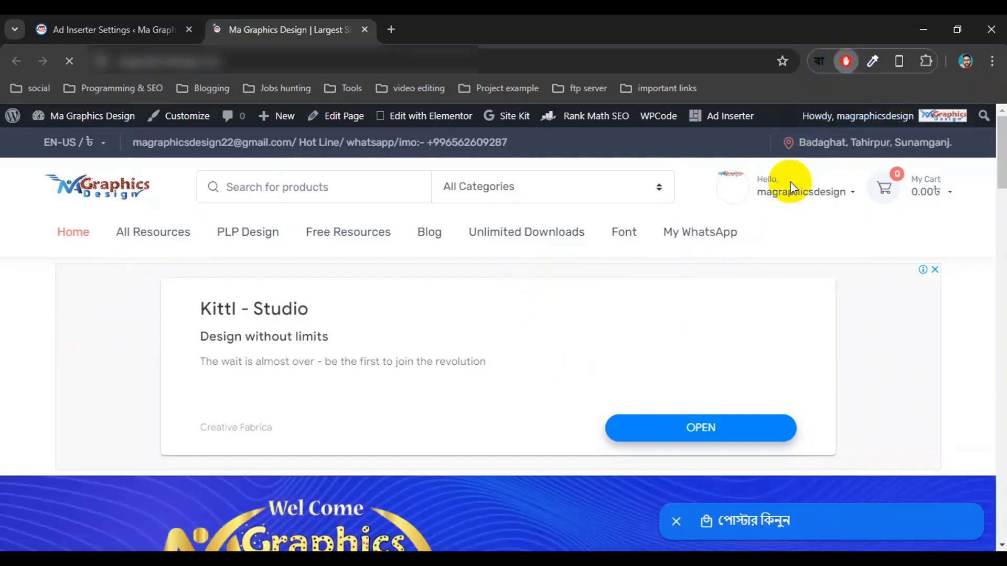
pyautogui.click(632, 282)
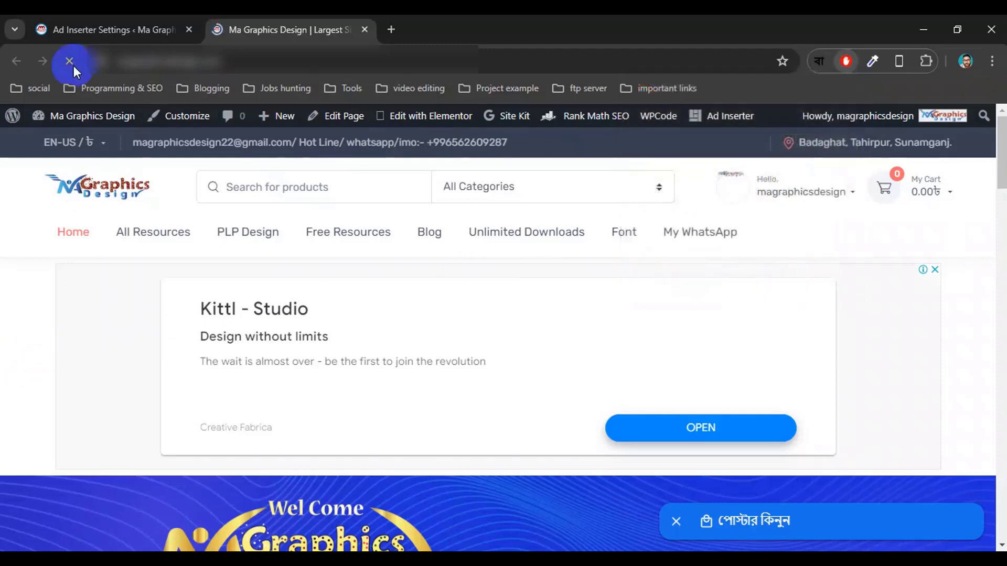
pyautogui.click(104, 28)
# Step through ad Blocks 2 to 6, then jump to Block 16.
pyautogui.click(218, 262)
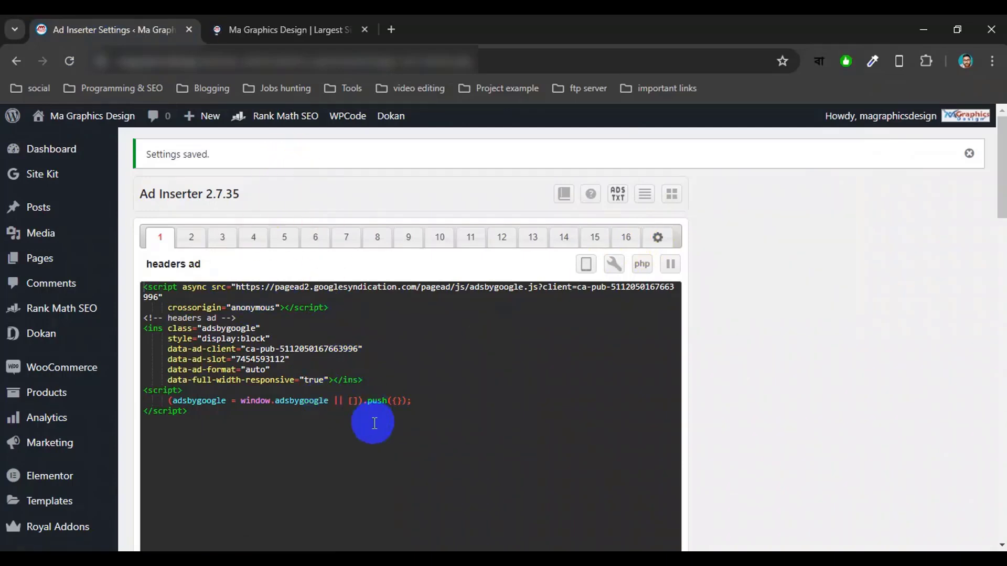
pyautogui.click(191, 237)
pyautogui.click(223, 242)
pyautogui.click(253, 238)
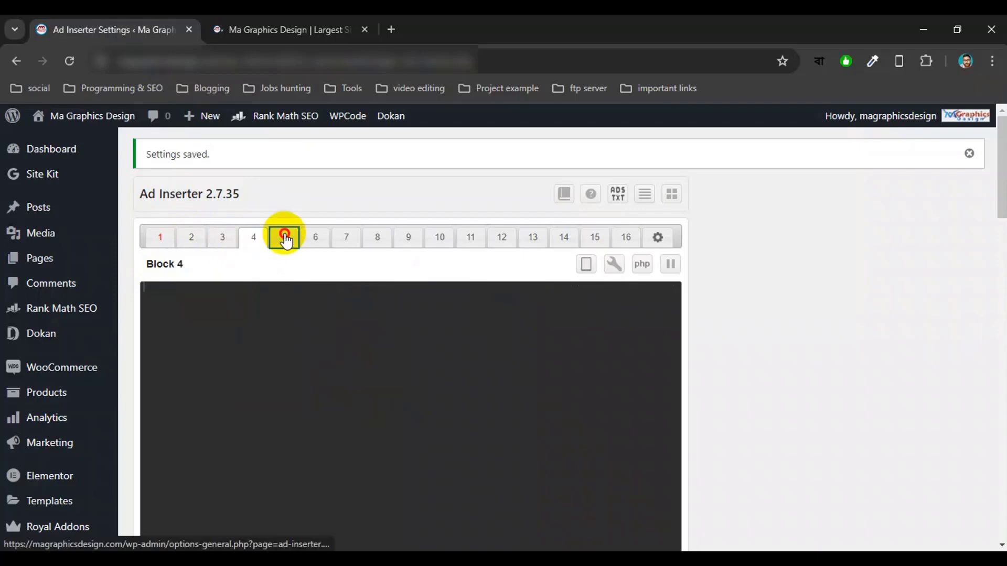
pyautogui.click(284, 237)
pyautogui.click(315, 237)
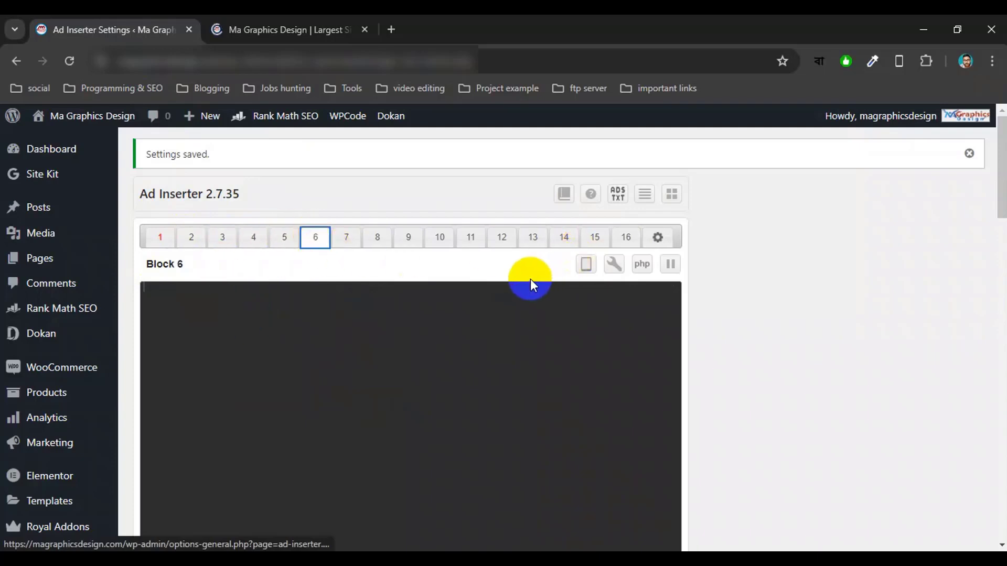
pyautogui.click(624, 238)
# Leave Block 16's insertion Disabled and set its alignment to Center.
pyautogui.scroll(-7, 354, 336)
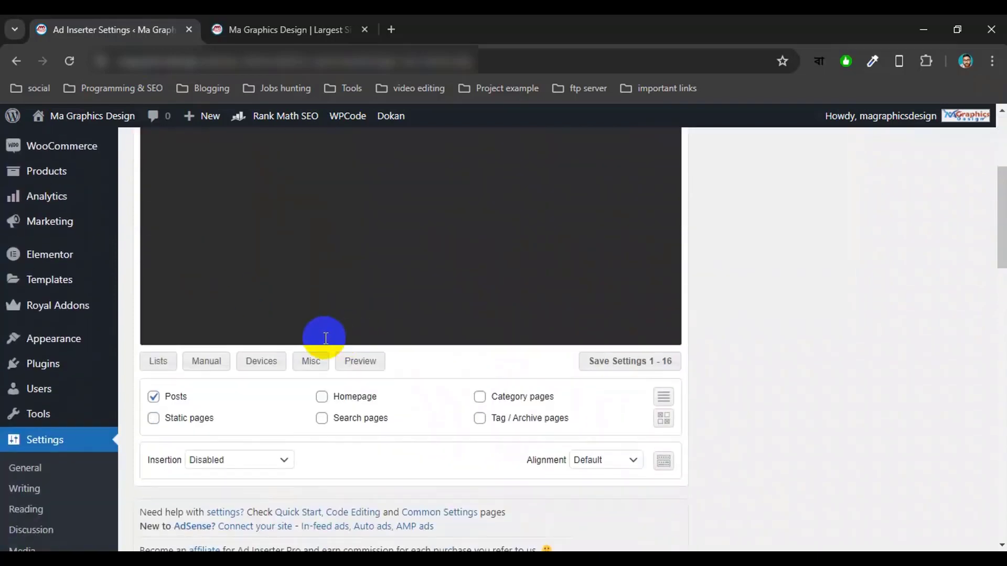
pyautogui.scroll(6, 258, 265)
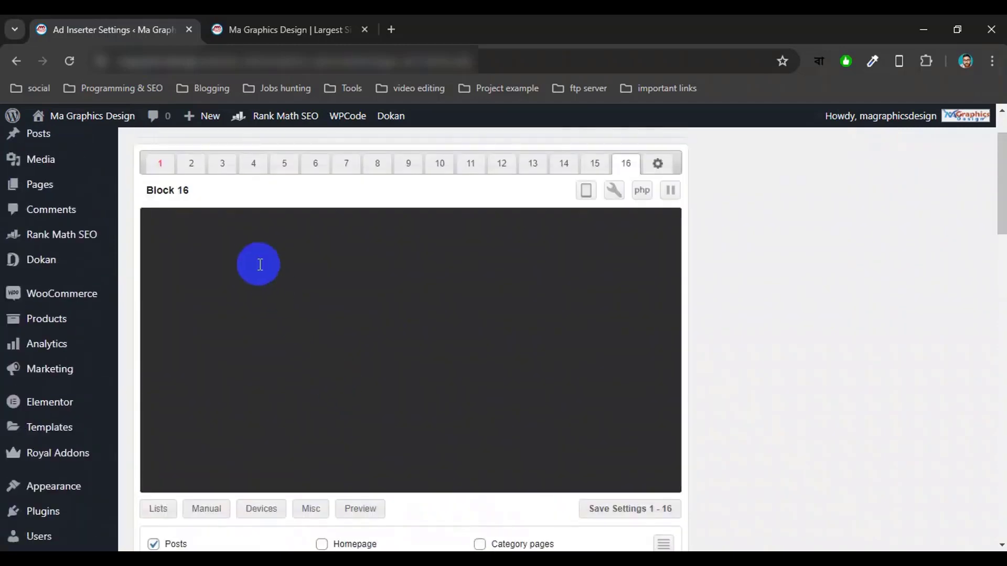
pyautogui.scroll(-4, 282, 313)
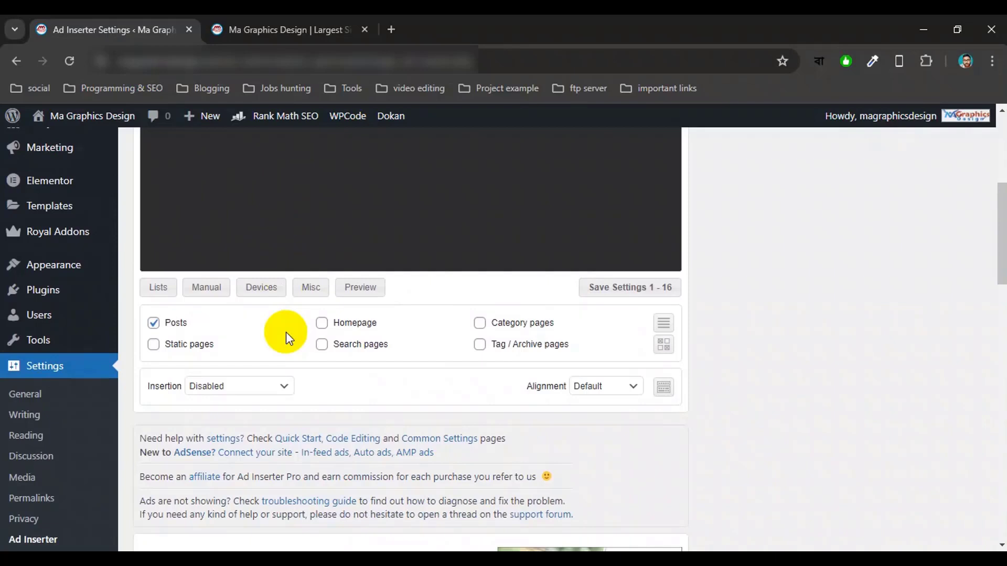
pyautogui.click(262, 386)
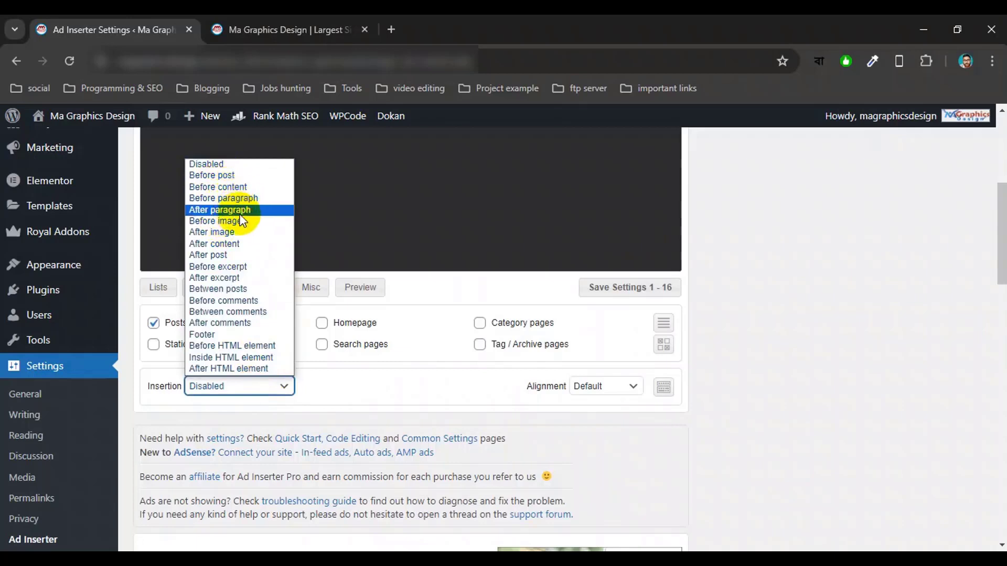
pyautogui.click(355, 386)
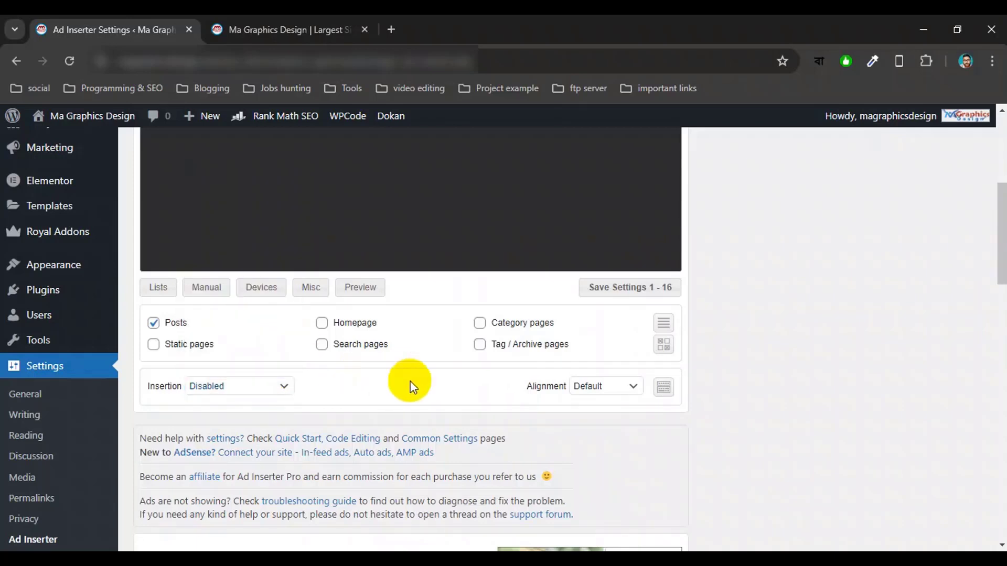
pyautogui.click(607, 387)
pyautogui.click(601, 425)
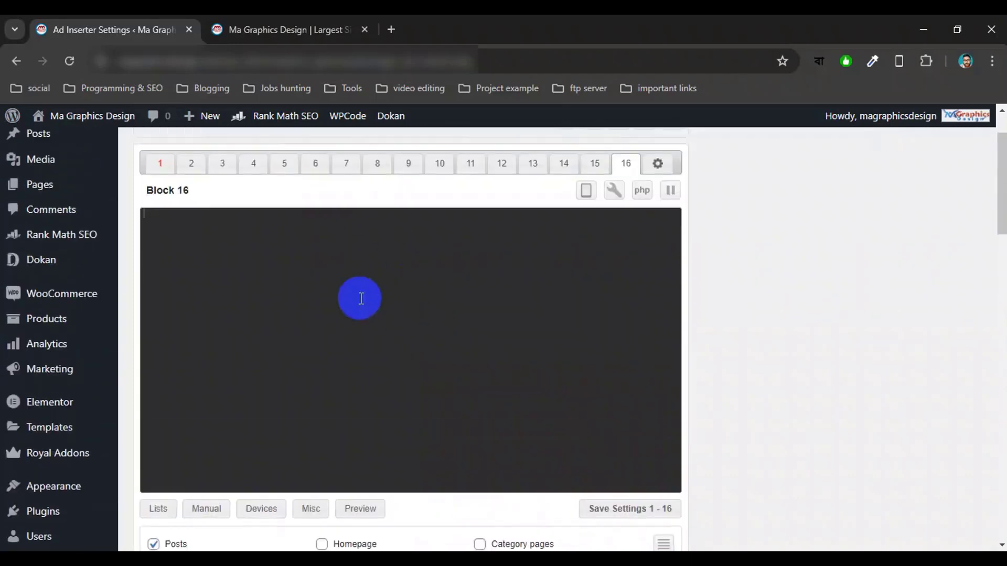
# Switch to the Ma Graphics Design homepage tab to see the displayed ad.
pyautogui.hotkey('ctrl', 'Tab')
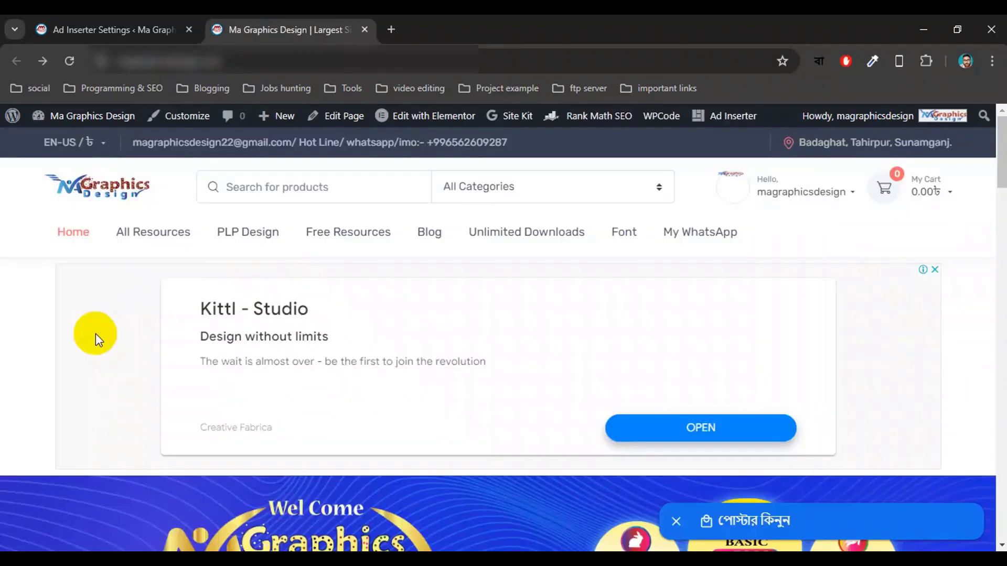